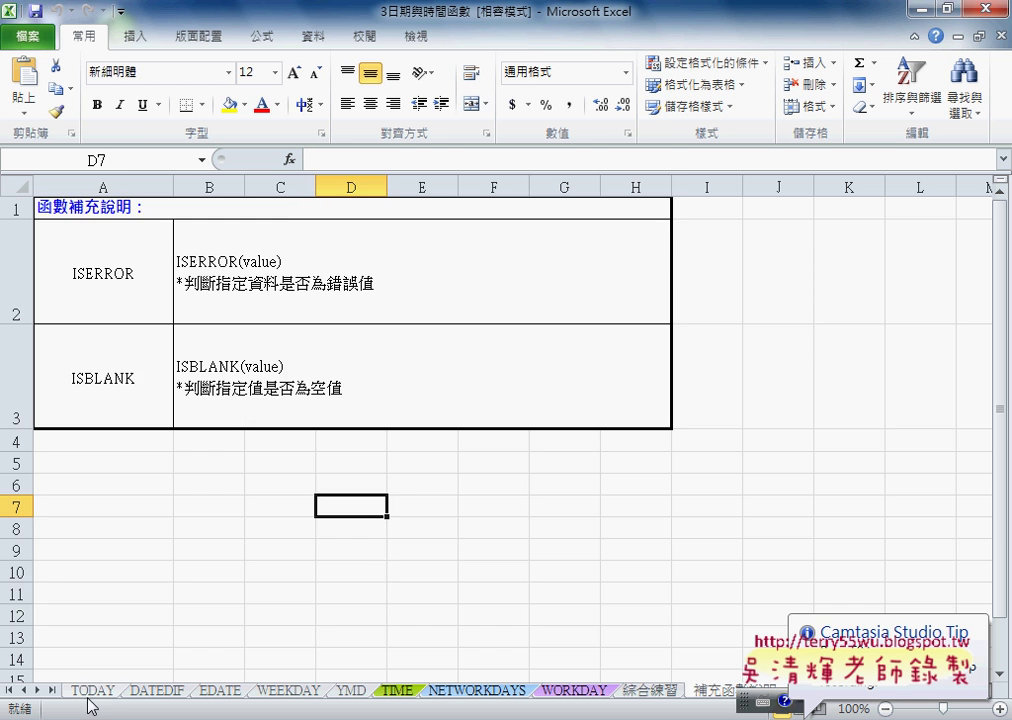
- On the TODAY sheet, insert =TODAY() from the Date & Time functions into C3, showing 2014/5/26
{"action": "left_click", "coordinate": [87, 692]}
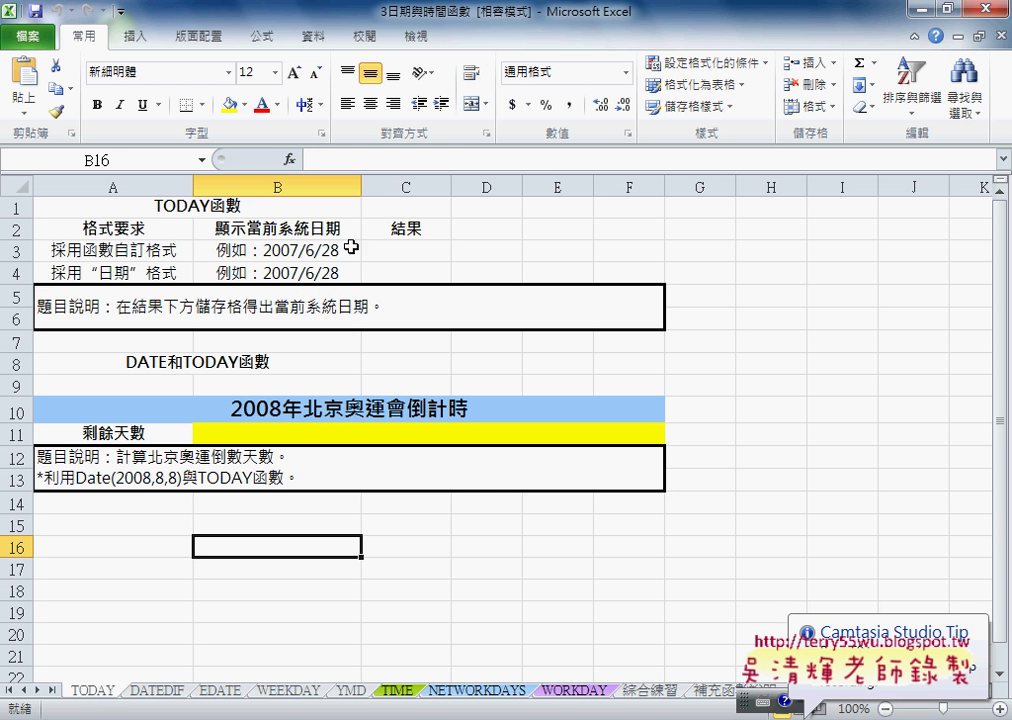
{"action": "left_click", "coordinate": [375, 257]}
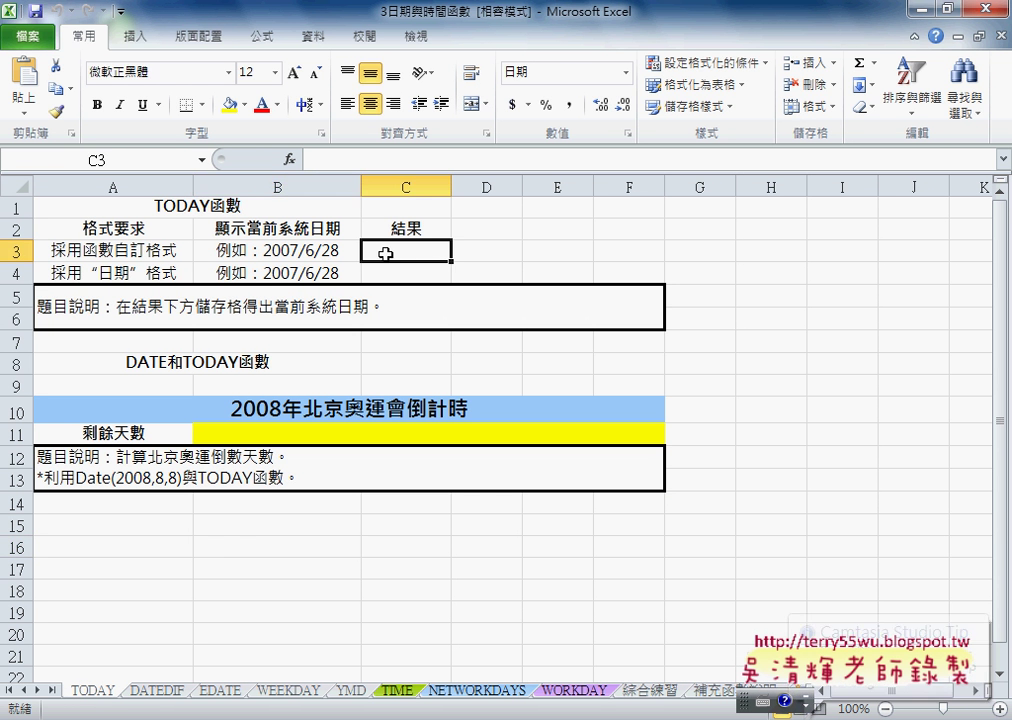
{"action": "left_click", "coordinate": [289, 162]}
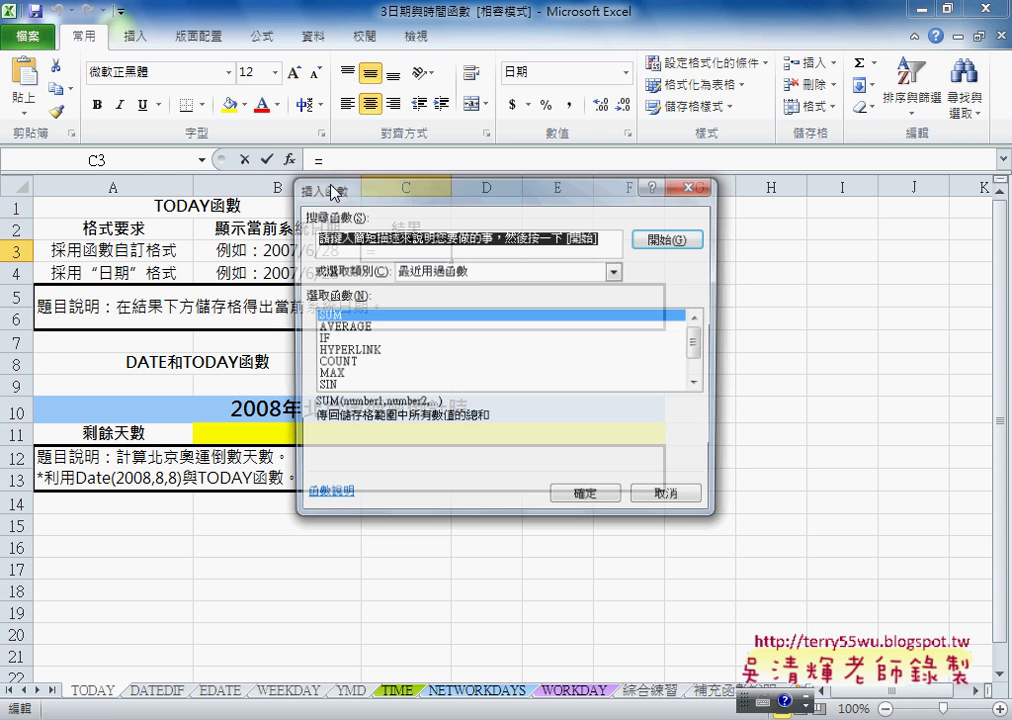
{"action": "left_click", "coordinate": [556, 275]}
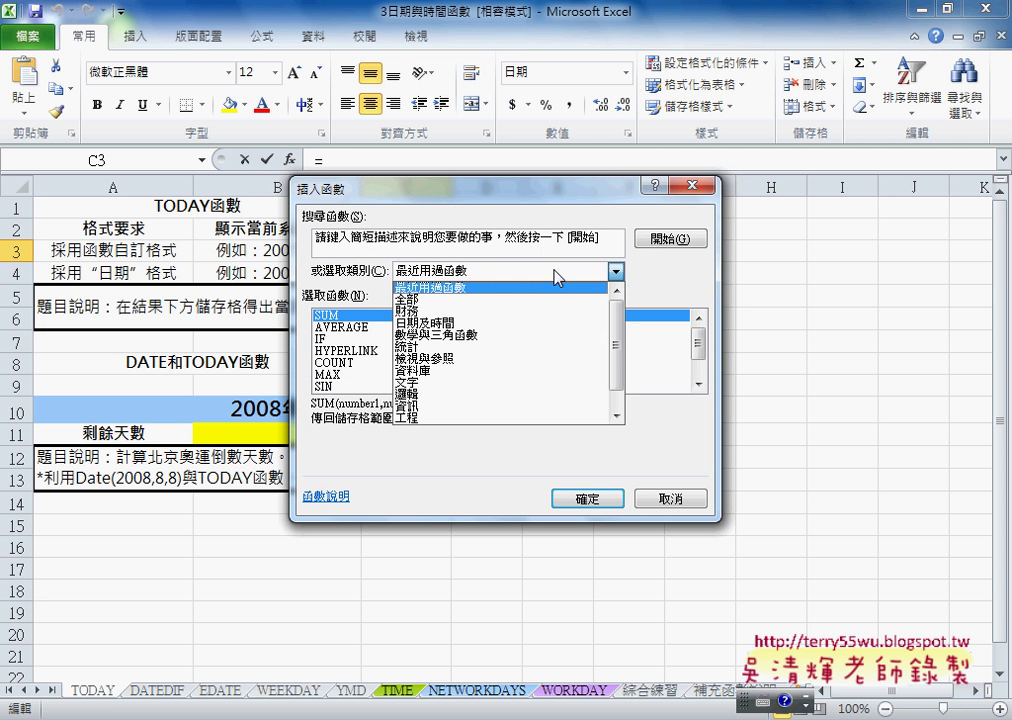
{"action": "left_click", "coordinate": [535, 325]}
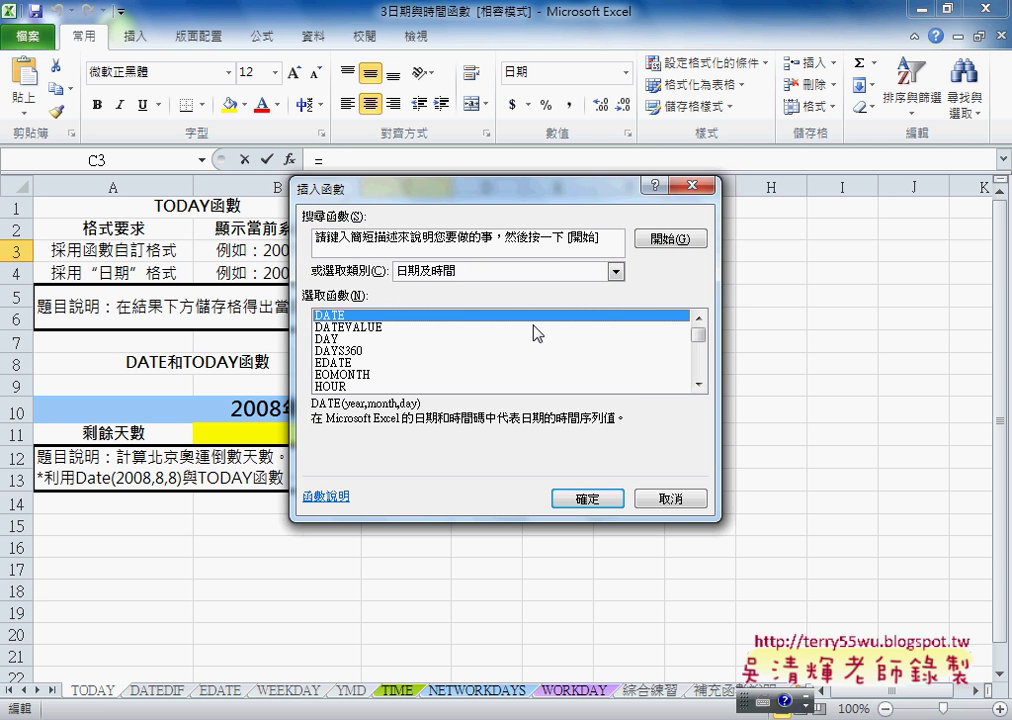
{"action": "left_click", "coordinate": [703, 356]}
{"action": "left_click_drag", "start_coordinate": [700, 348], "coordinate": [700, 364]}
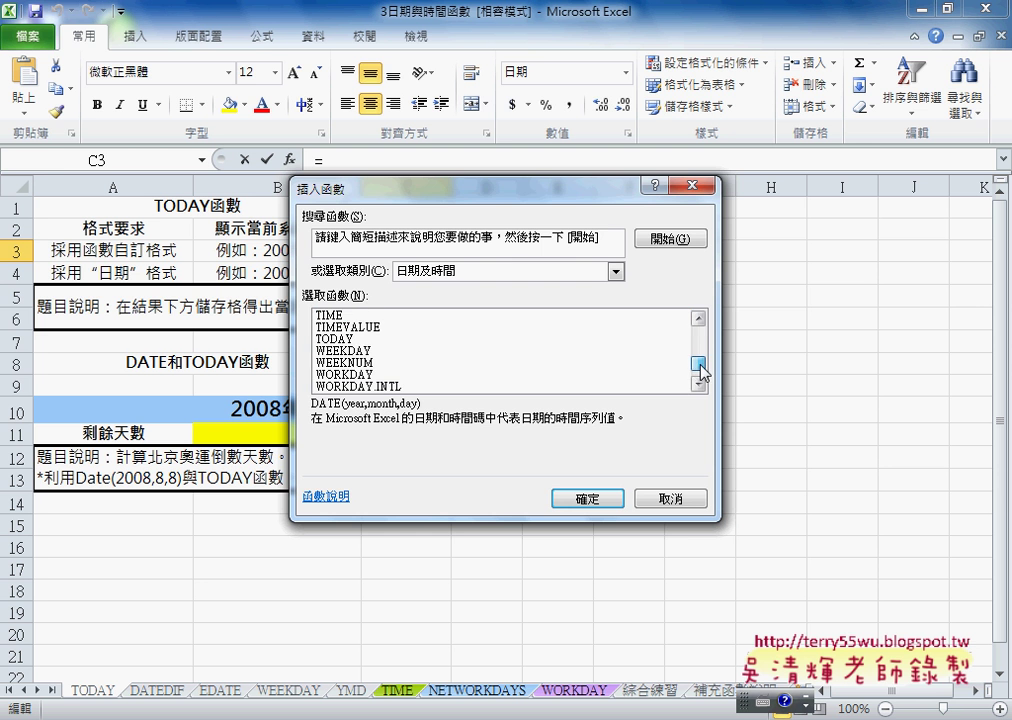
{"action": "left_click", "coordinate": [398, 339]}
{"action": "left_click", "coordinate": [590, 498]}
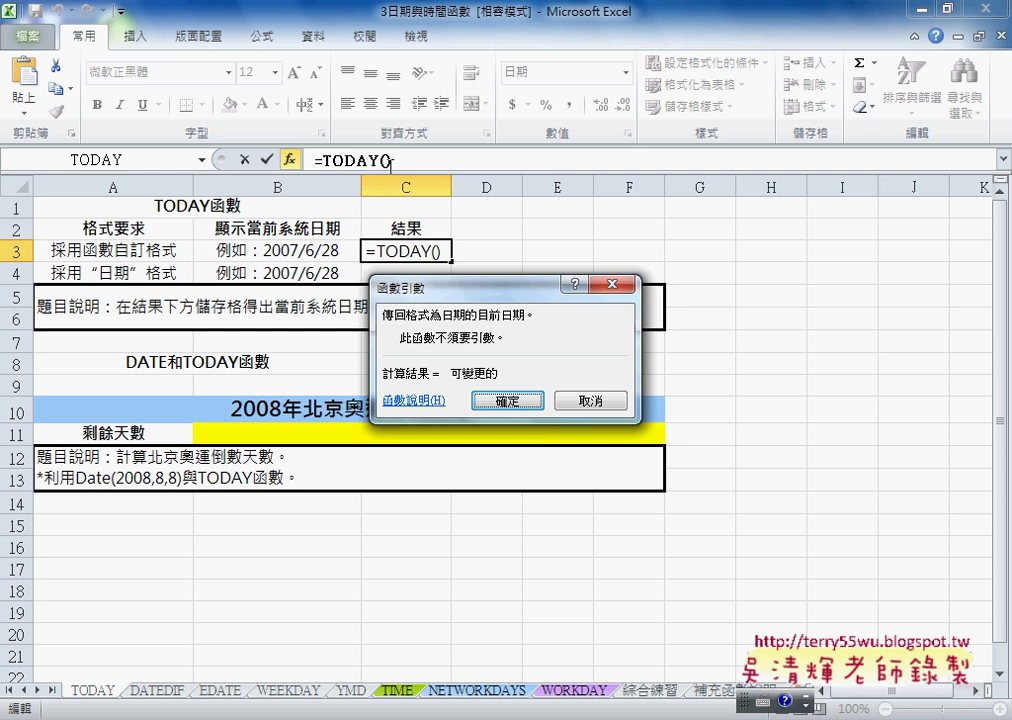
{"action": "left_click", "coordinate": [521, 403]}
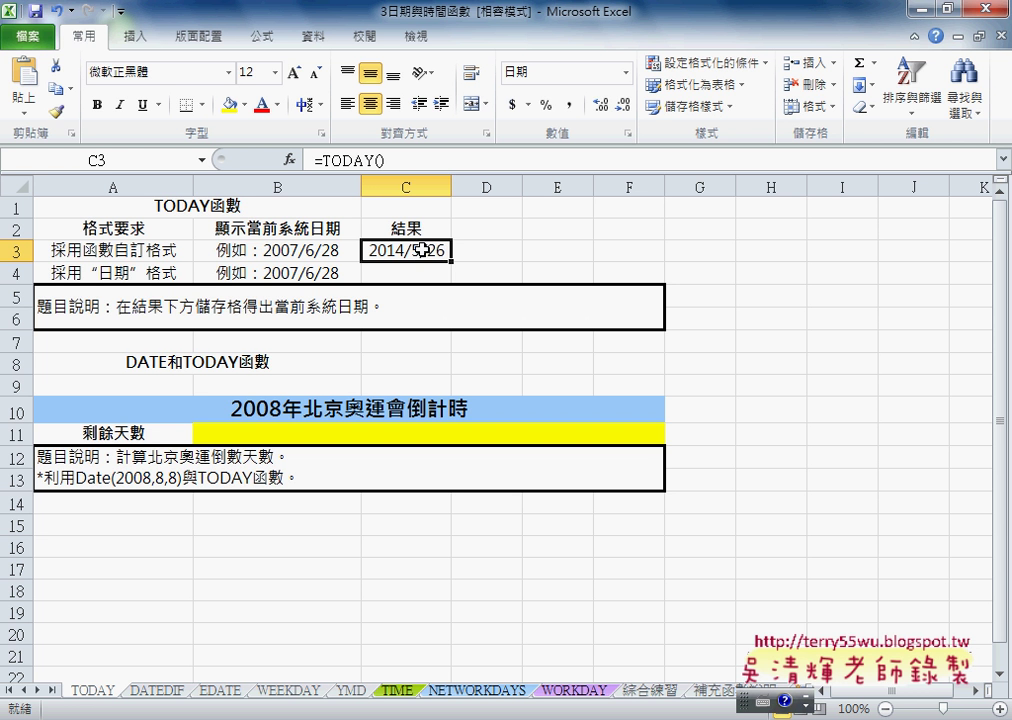
- Insert =NOW() into C4 and widen column C to 26.63 so the dates fit
{"action": "left_click", "coordinate": [545, 251]}
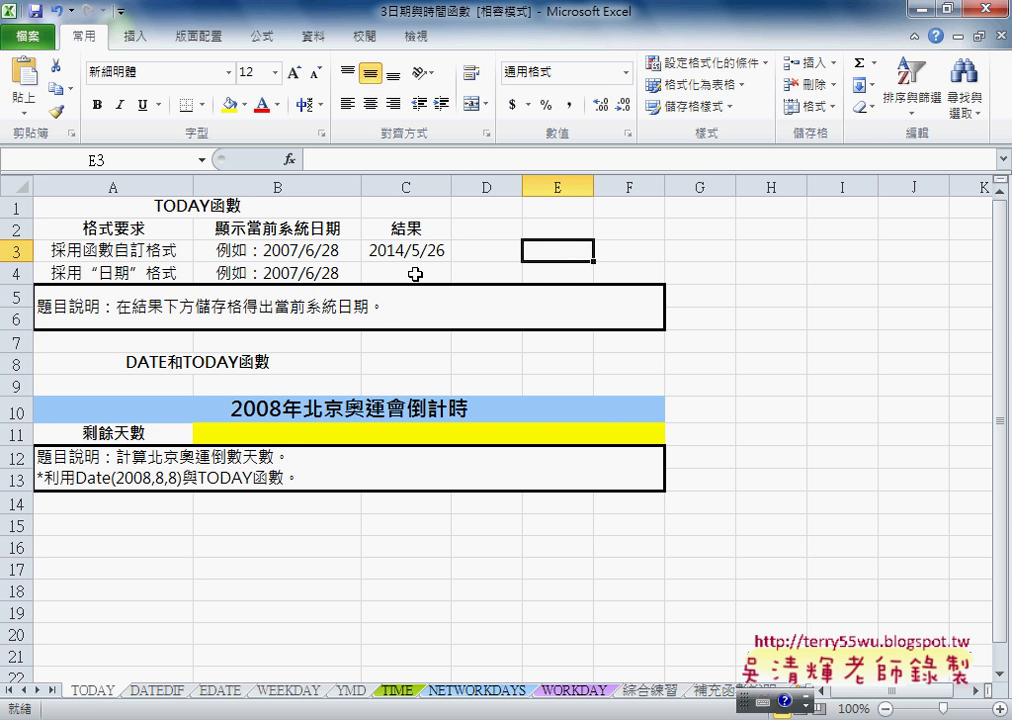
{"action": "left_click", "coordinate": [415, 274]}
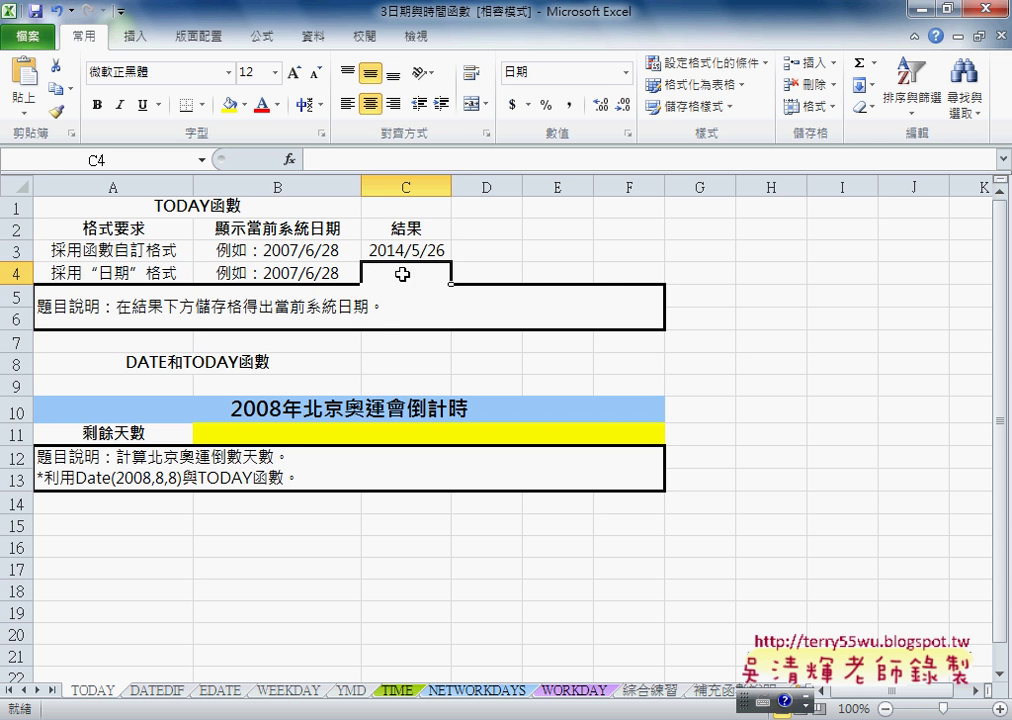
{"action": "left_click", "coordinate": [289, 160]}
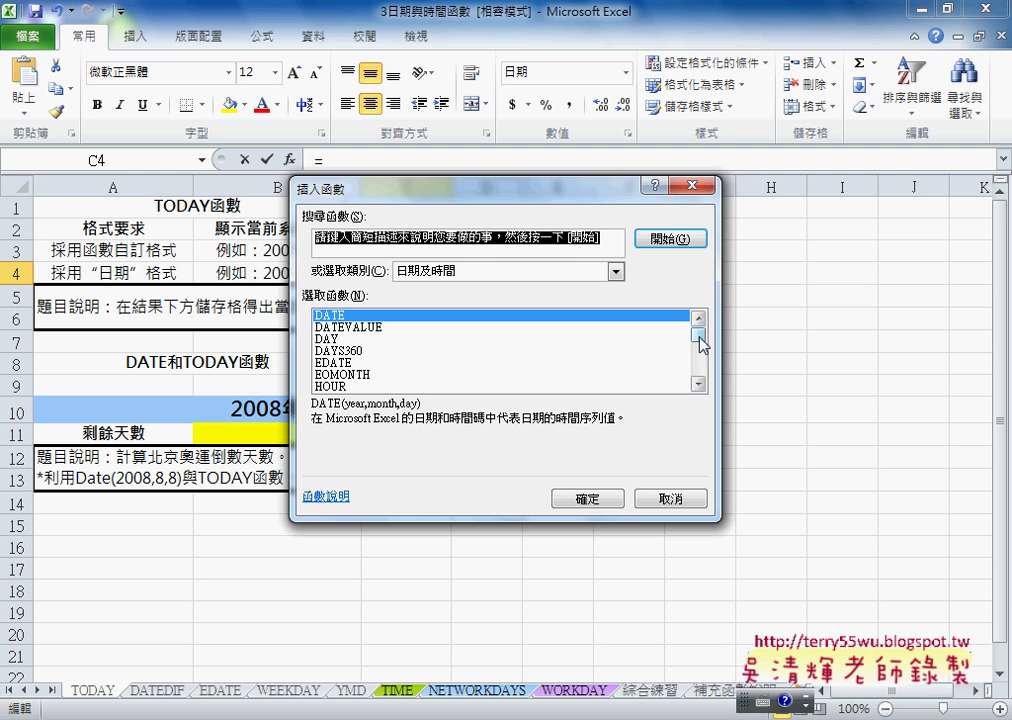
{"action": "left_click_drag", "start_coordinate": [699, 334], "coordinate": [700, 355]}
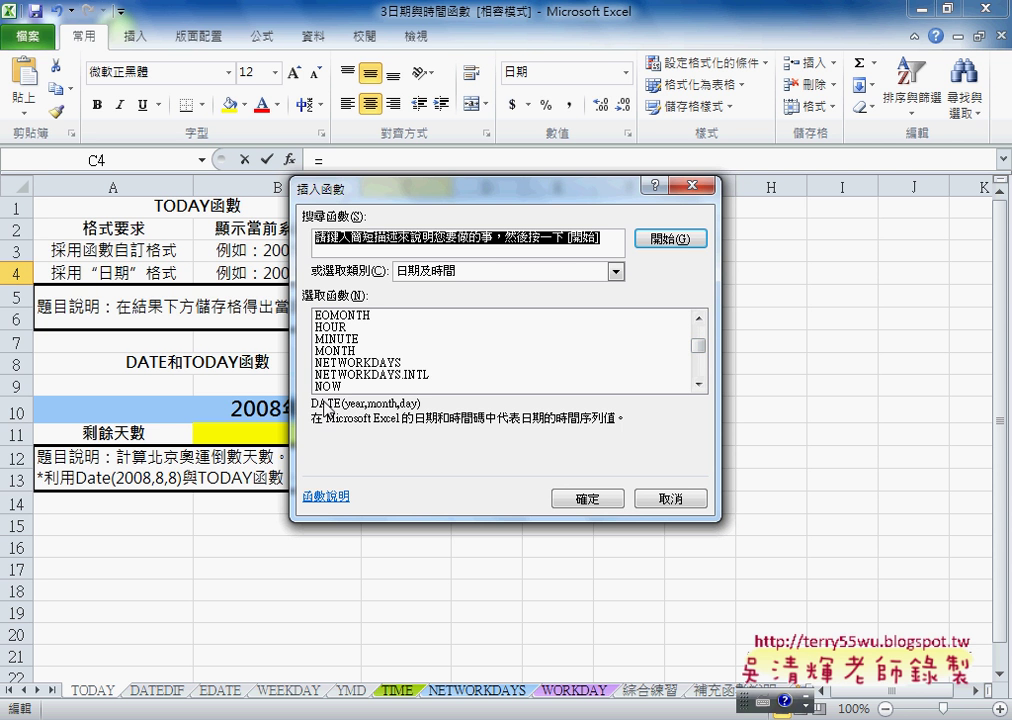
{"action": "left_click", "coordinate": [328, 386]}
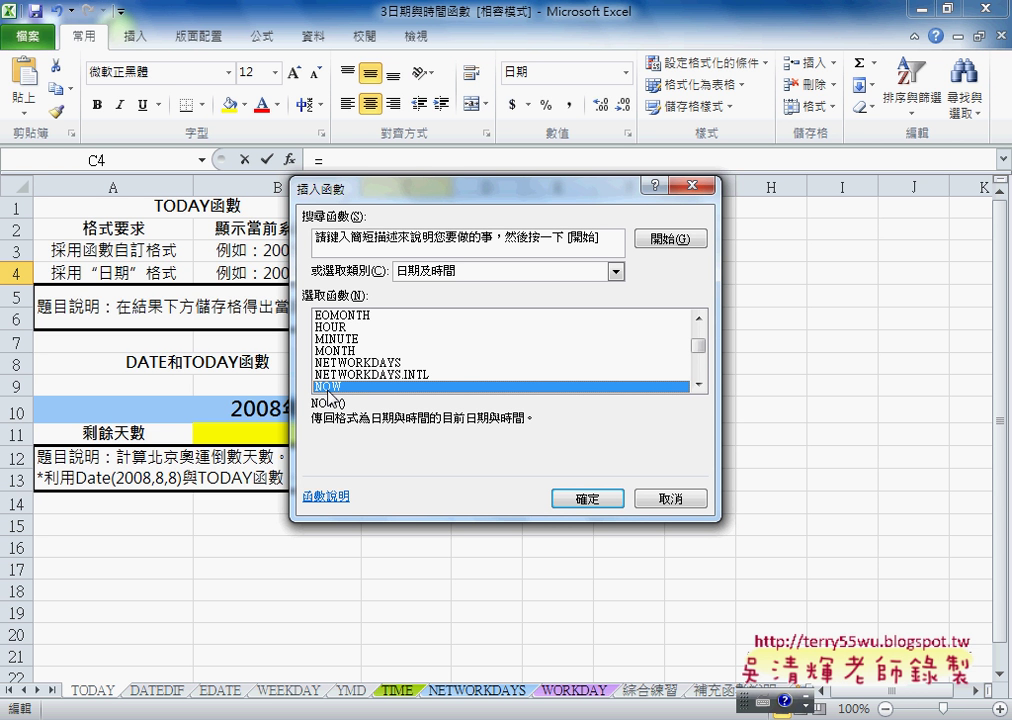
{"action": "left_click", "coordinate": [593, 498]}
{"action": "left_click", "coordinate": [593, 498]}
{"action": "left_click", "coordinate": [445, 400]}
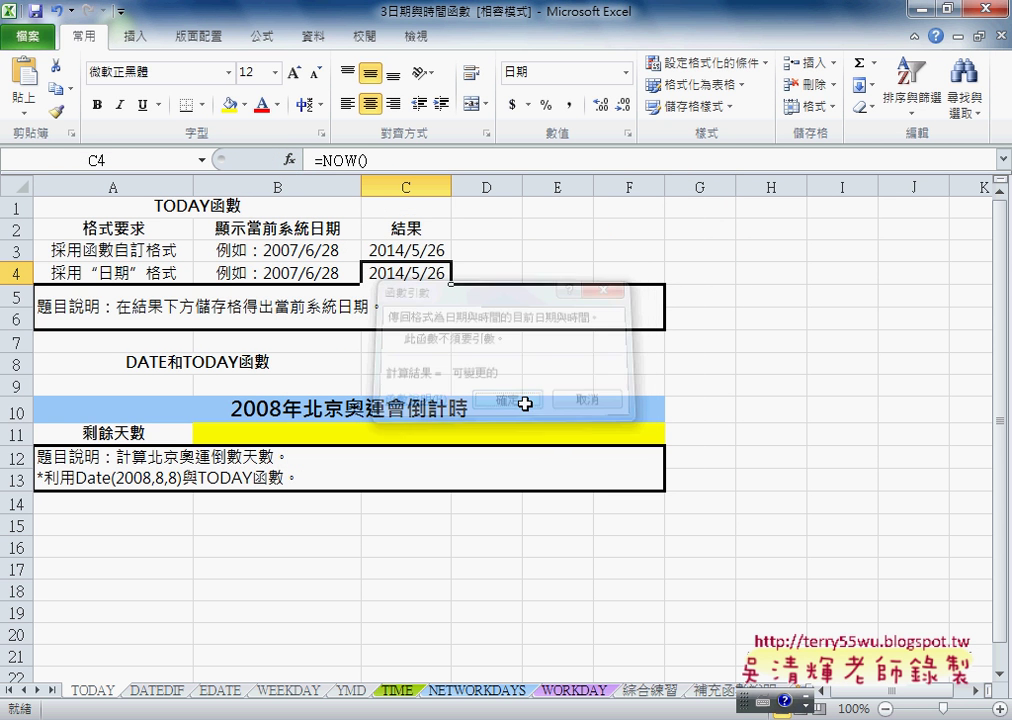
{"action": "left_click_drag", "start_coordinate": [451, 188], "coordinate": [579, 188]}
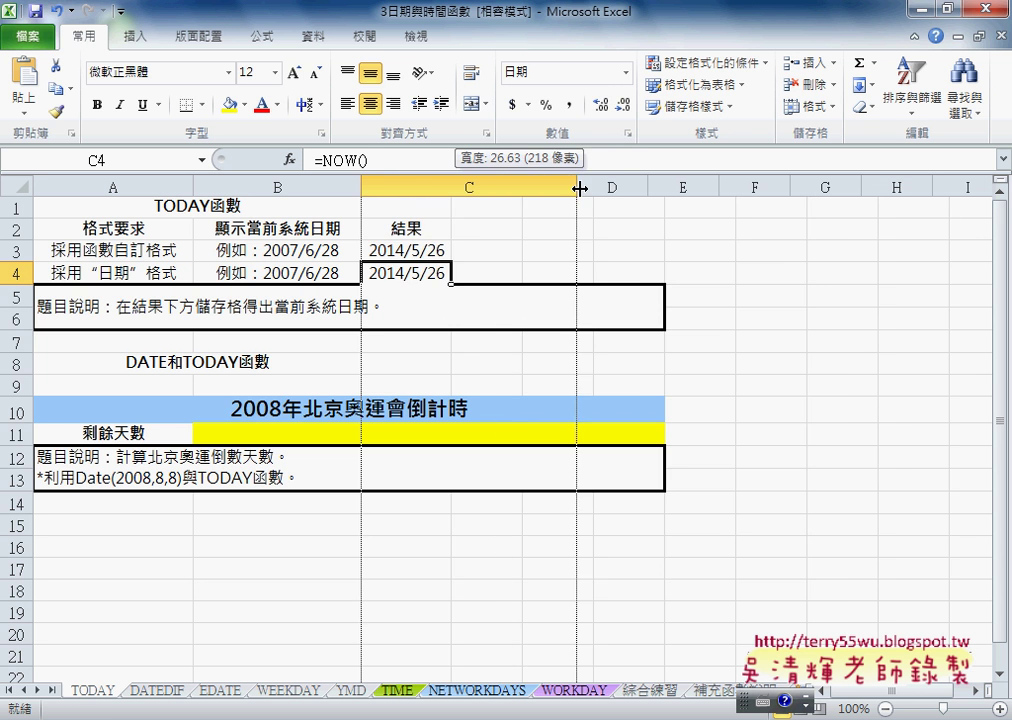
- Format C4's NOW() result with the 2001/3/14 1:30 PM date-time format
{"action": "right_click", "coordinate": [482, 276]}
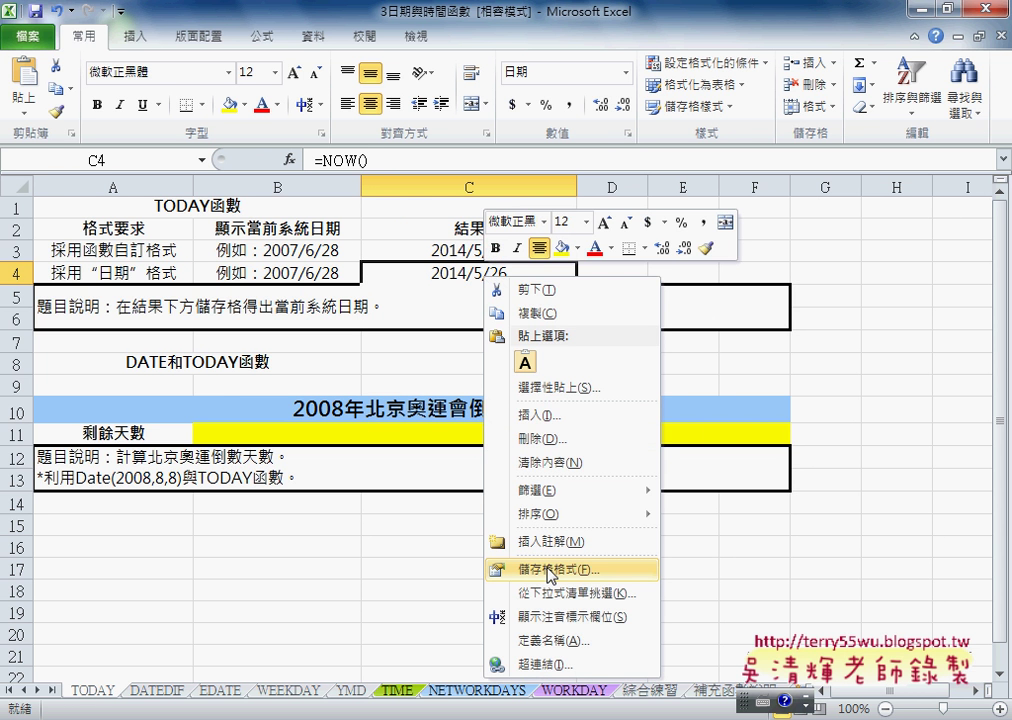
{"action": "left_click", "coordinate": [547, 570]}
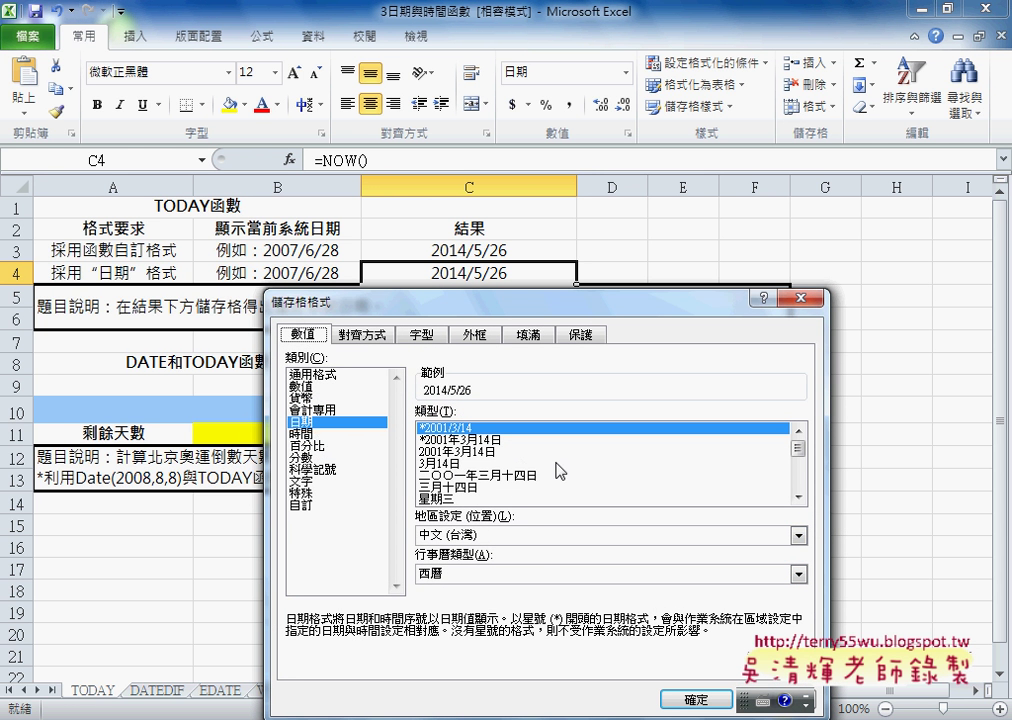
{"action": "left_click", "coordinate": [800, 465]}
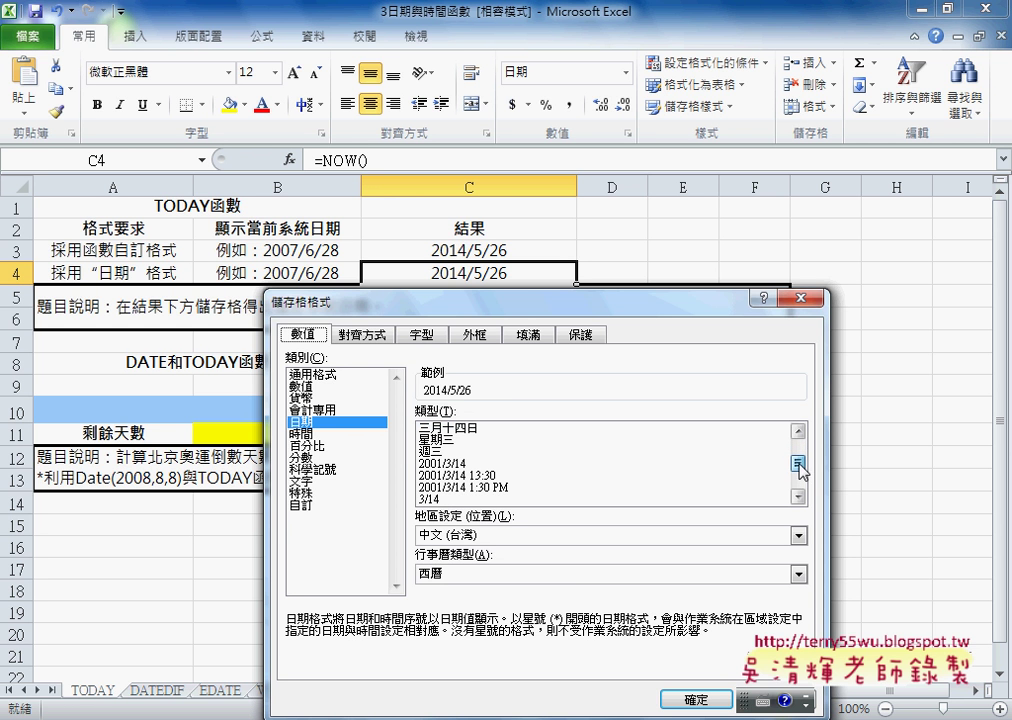
{"action": "left_click", "coordinate": [465, 489]}
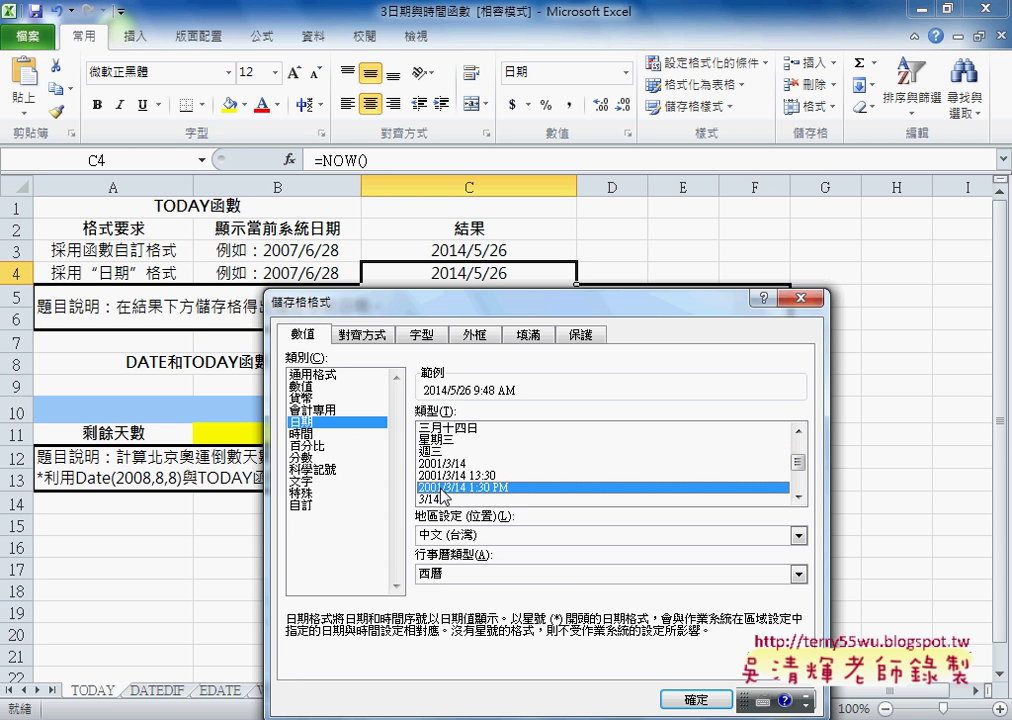
{"action": "left_click", "coordinate": [697, 701]}
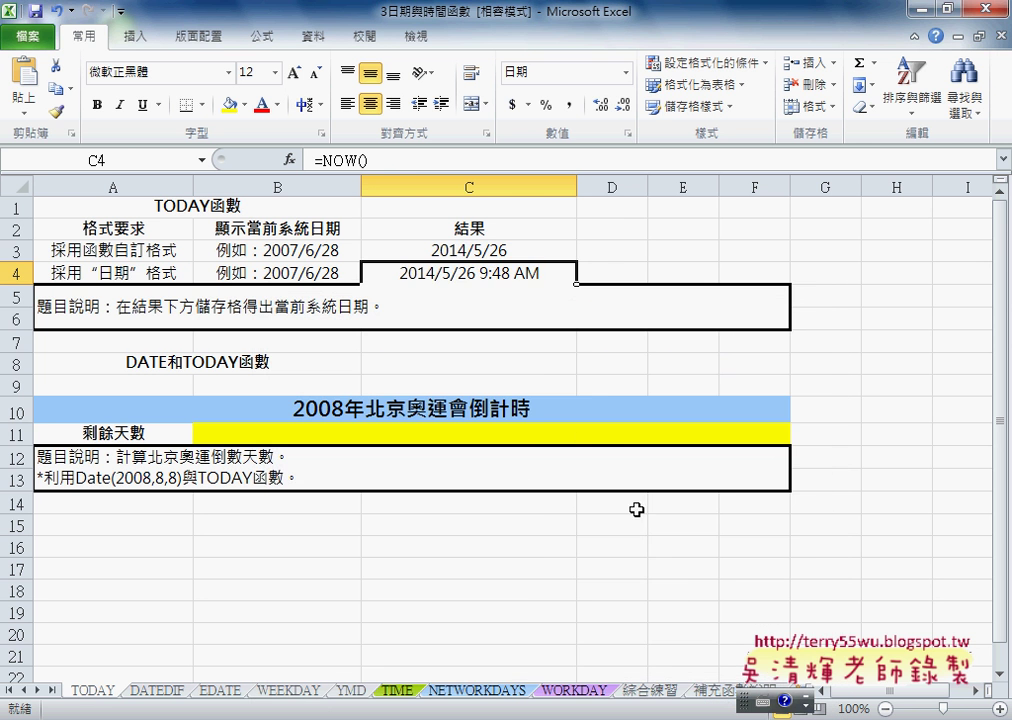
- Give C3's TODAY() result the same date-time format, showing 2014/5/26 12:00 AM
{"action": "left_click", "coordinate": [497, 252]}
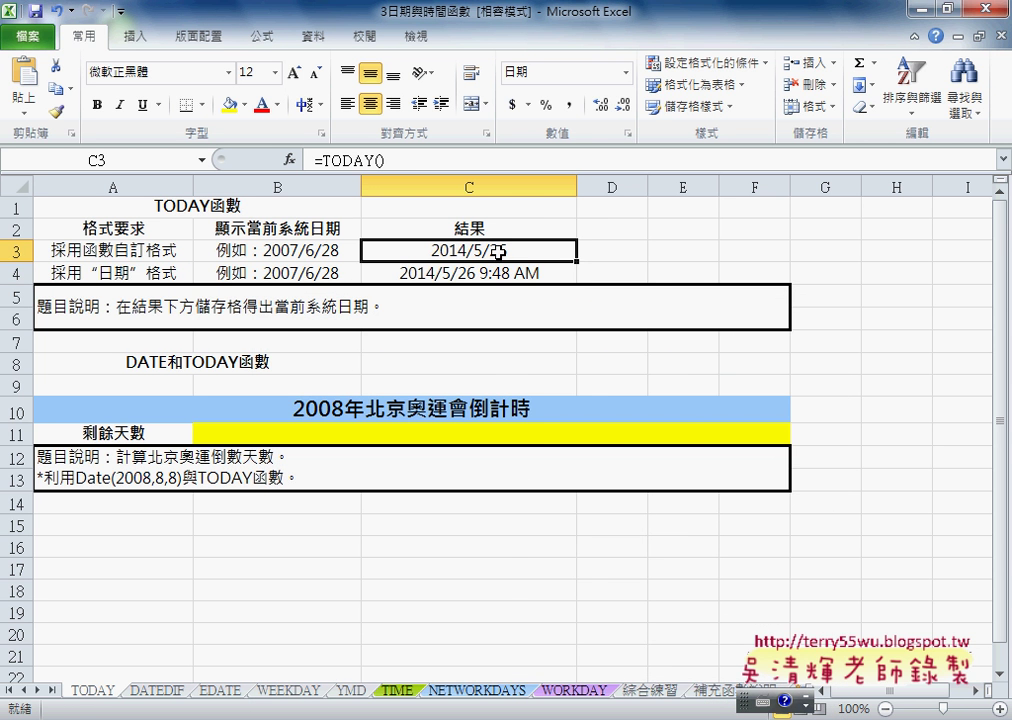
{"action": "right_click", "coordinate": [499, 253]}
{"action": "left_click", "coordinate": [583, 541]}
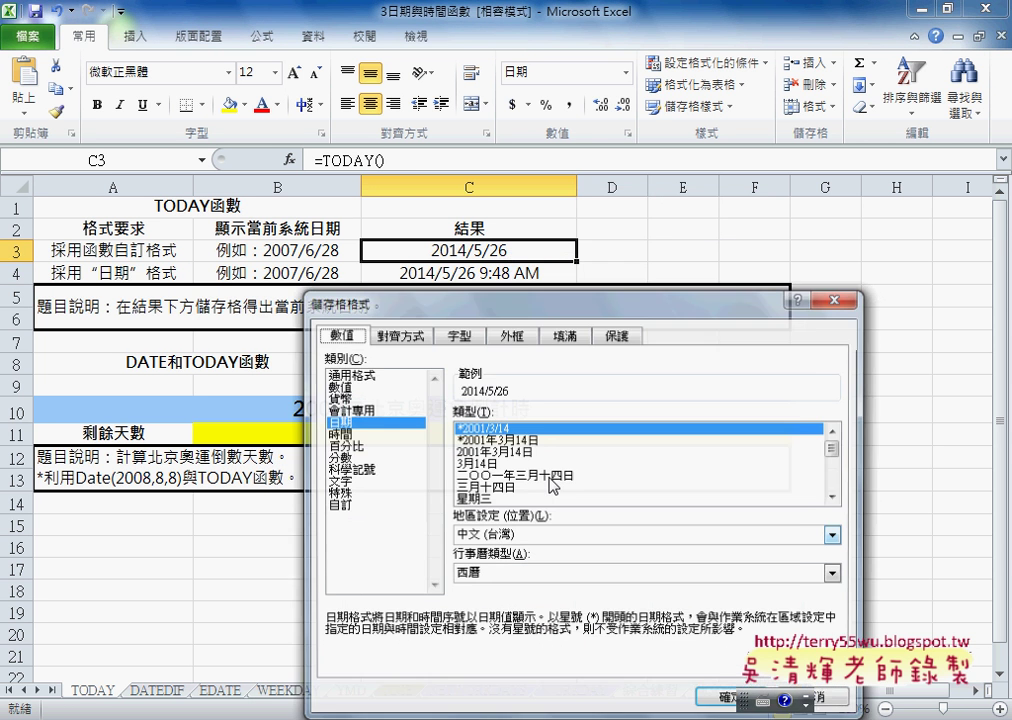
{"action": "left_click", "coordinate": [834, 500]}
{"action": "left_click", "coordinate": [834, 500]}
{"action": "left_click", "coordinate": [834, 500]}
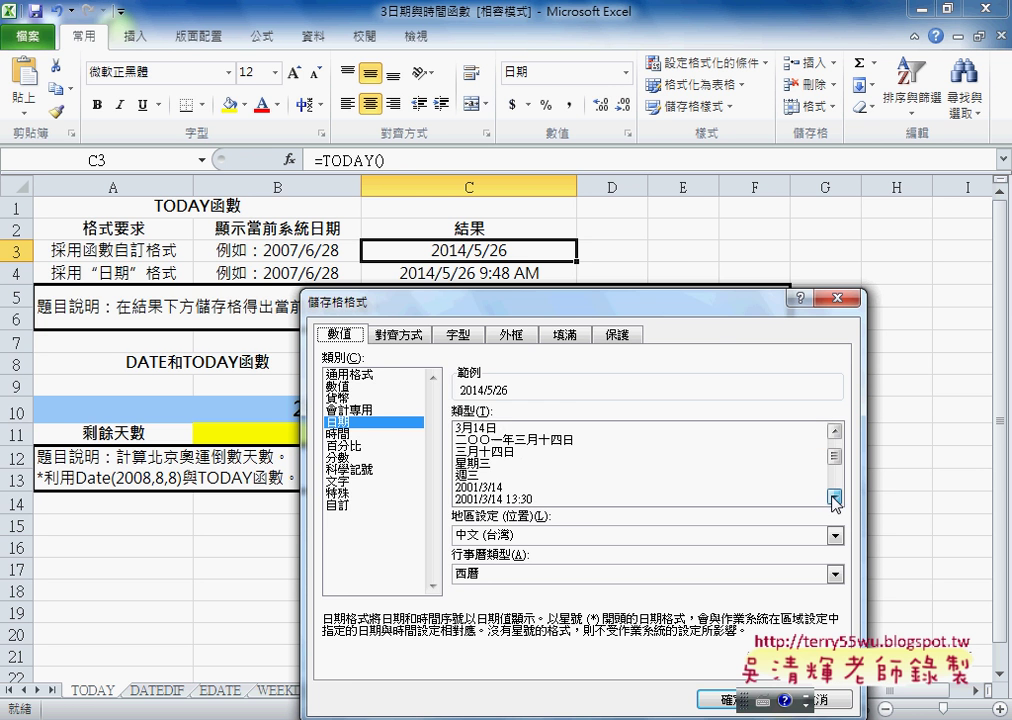
{"action": "left_click", "coordinate": [834, 500]}
{"action": "left_click", "coordinate": [834, 500]}
{"action": "left_click", "coordinate": [545, 487]}
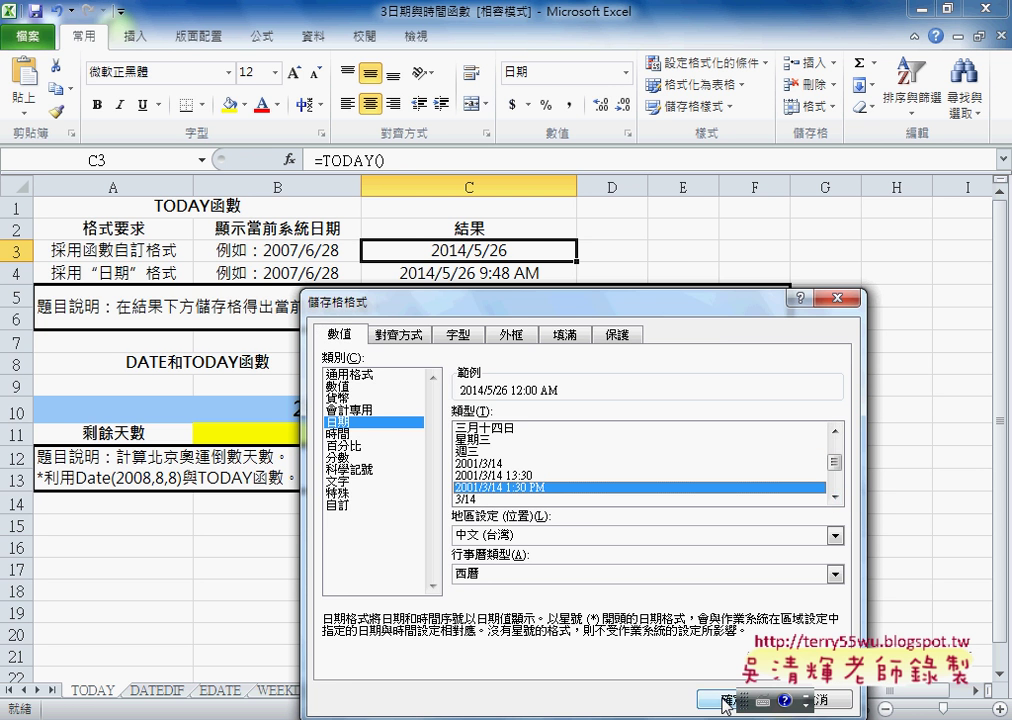
{"action": "left_click", "coordinate": [724, 699]}
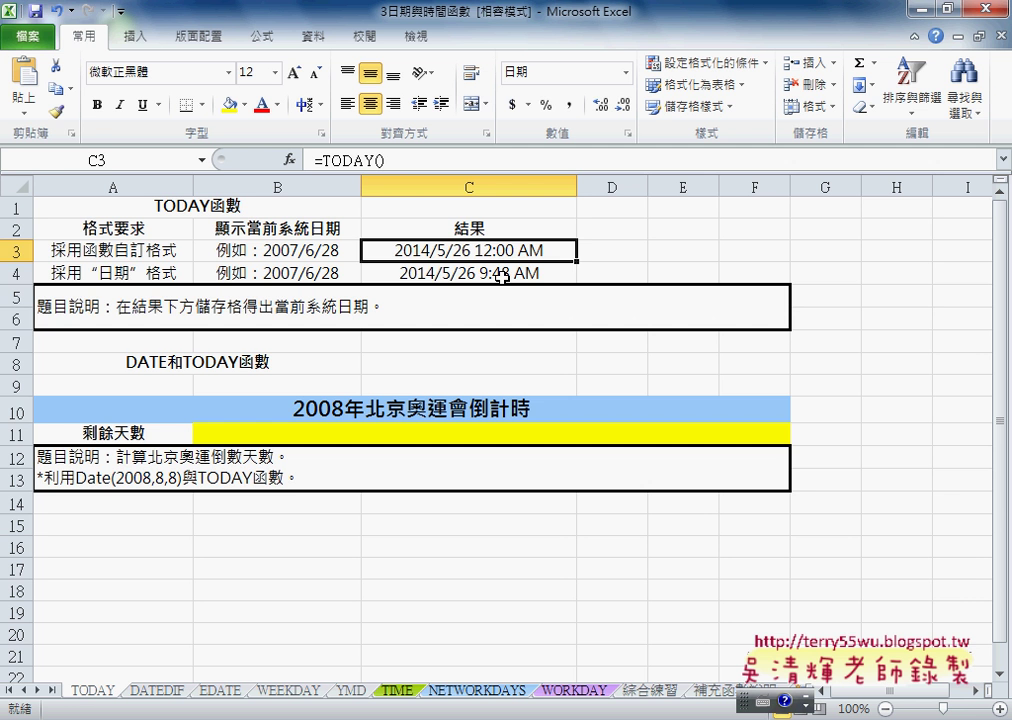
{"action": "left_click", "coordinate": [498, 272]}
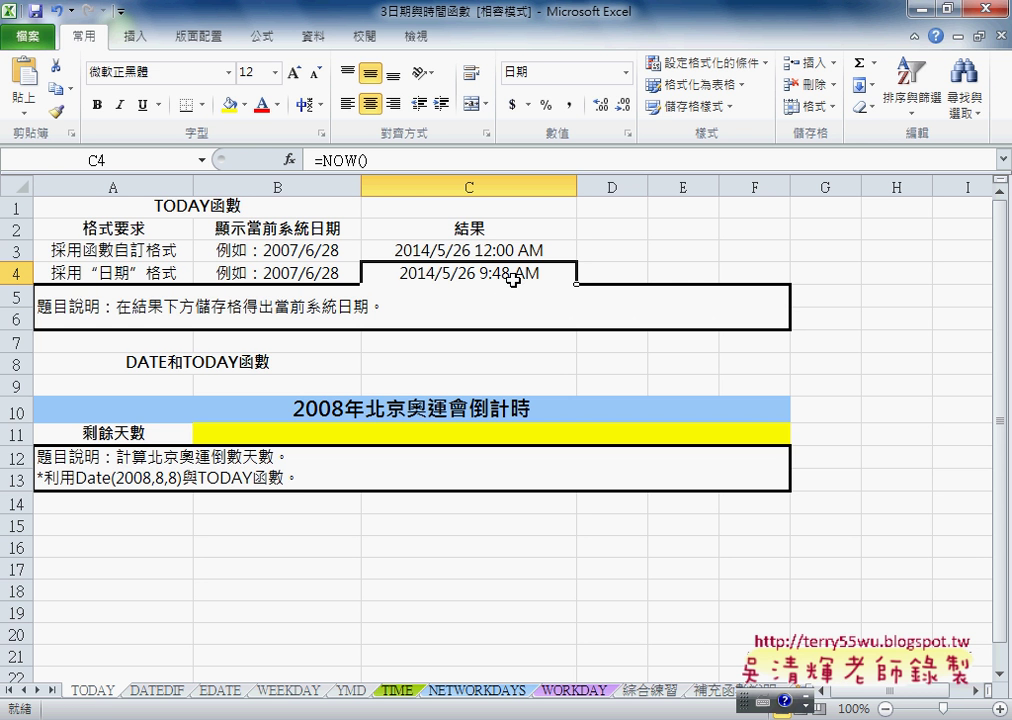
- On the DATEDIF sheet, go to the employee-age table and mark birth date 1972/8/5 in B25 in red
{"action": "left_click", "coordinate": [157, 690]}
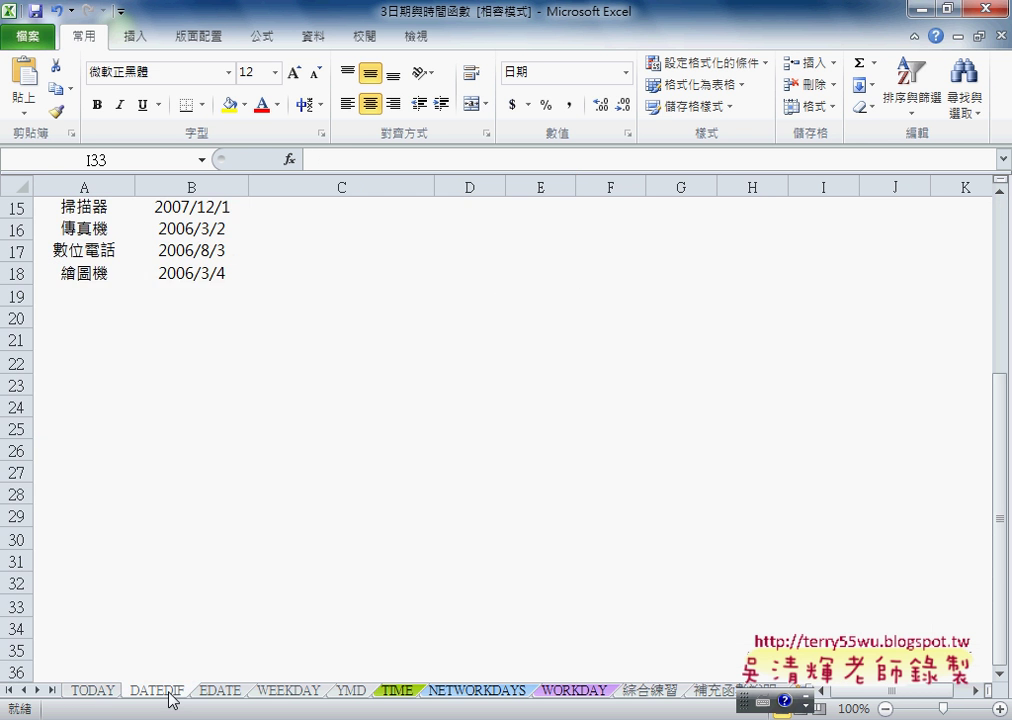
{"action": "scroll", "coordinate": [516, 600], "scroll_direction": "up", "scroll_amount": 5}
{"action": "scroll", "coordinate": [516, 600], "scroll_direction": "down", "scroll_amount": 3}
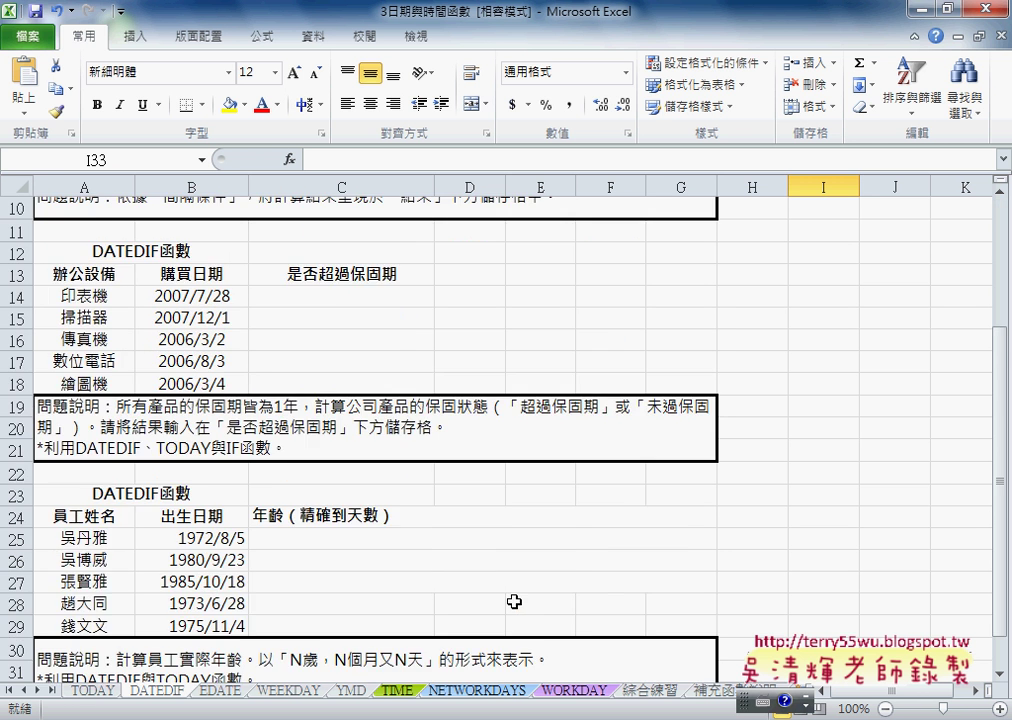
{"action": "scroll", "coordinate": [515, 596], "scroll_direction": "down", "scroll_amount": 1}
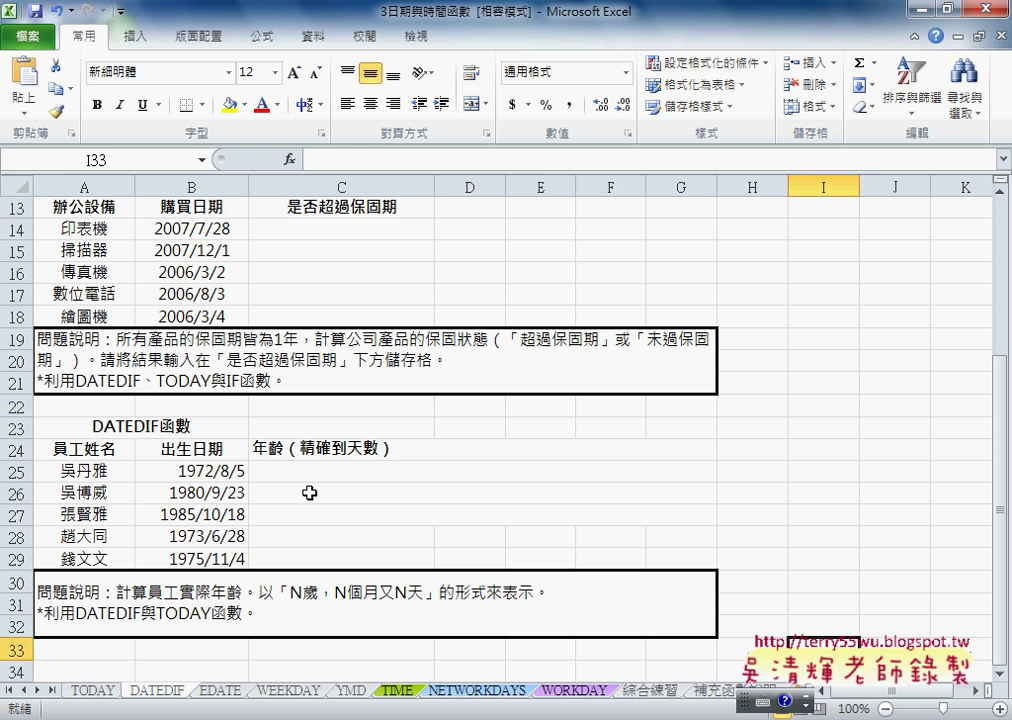
{"action": "left_click", "coordinate": [305, 467]}
{"action": "left_click", "coordinate": [222, 470]}
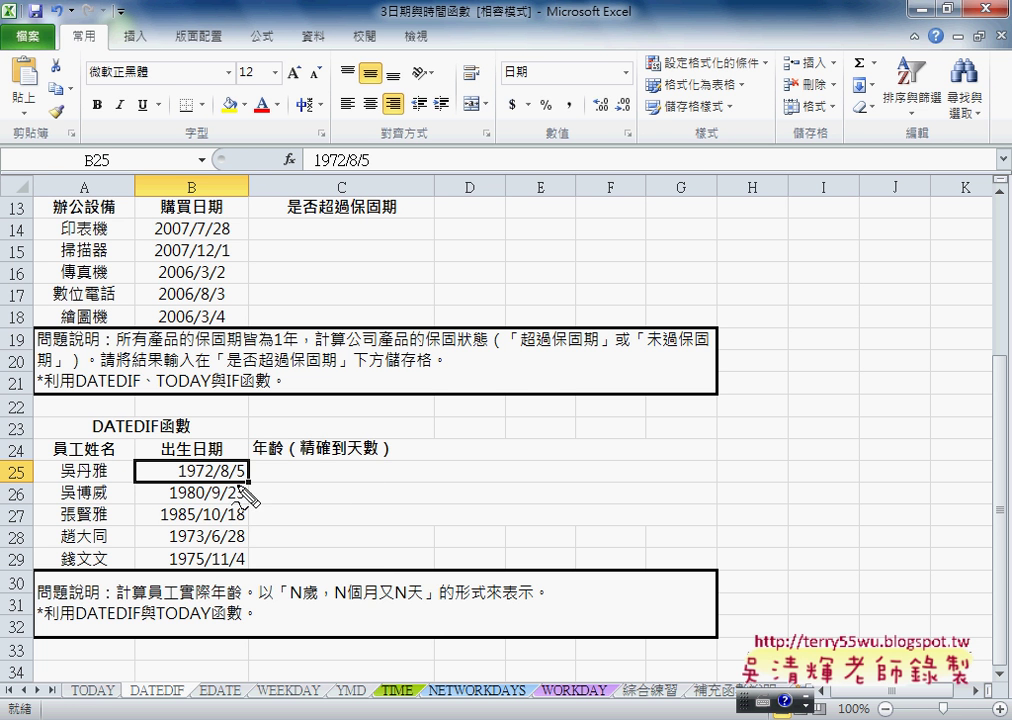
{"action": "mouse_move", "coordinate": [247, 482]}
{"action": "left_mouse_down"}
{"action": "mouse_move", "coordinate": [140, 482]}
{"action": "mouse_move", "coordinate": [250, 482]}
{"action": "left_mouse_up"}
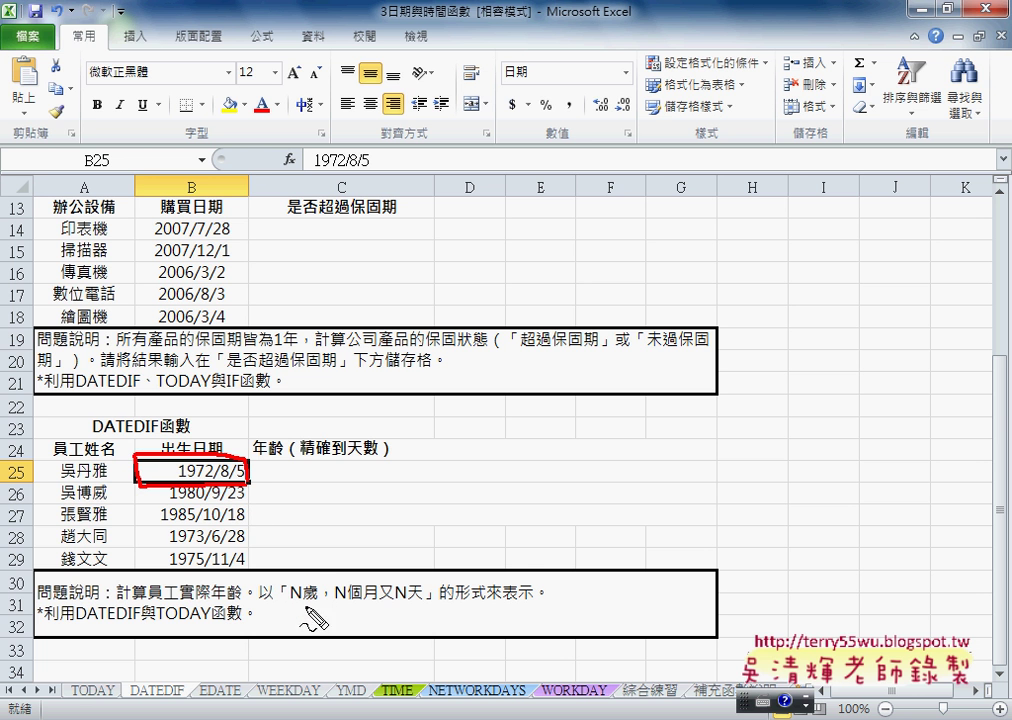
- Underline and circle the required N歲，N個月又N天 age format, and underline the DATEDIF sheet name
{"action": "left_click_drag", "start_coordinate": [289, 606], "coordinate": [302, 604]}
{"action": "left_click_drag", "start_coordinate": [313, 606], "coordinate": [348, 605]}
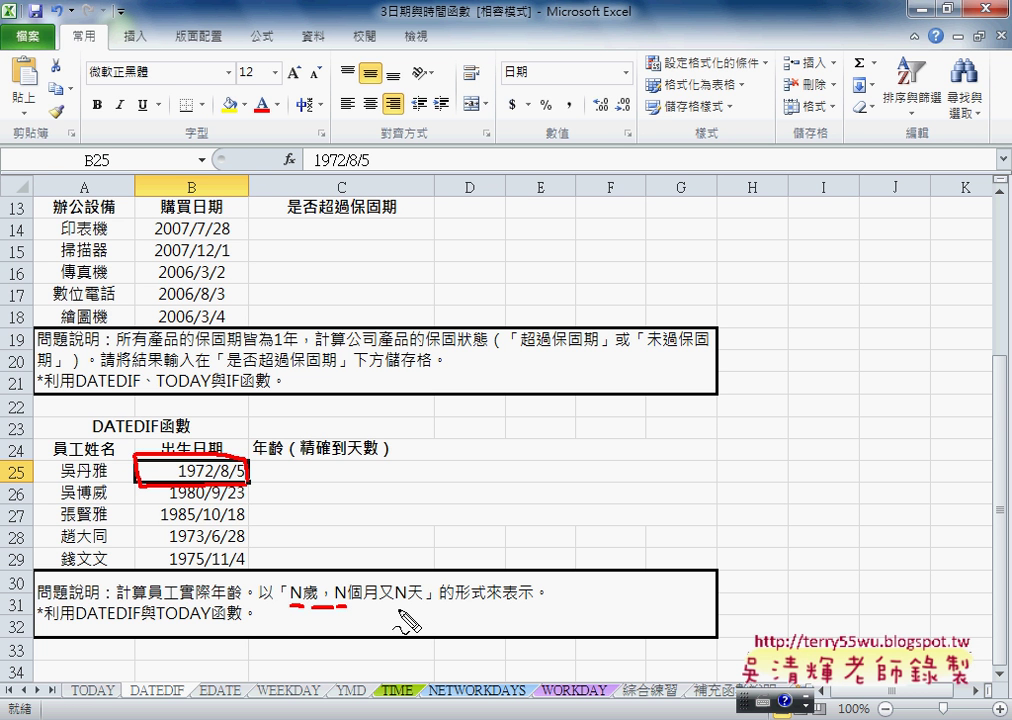
{"action": "left_click_drag", "start_coordinate": [397, 606], "coordinate": [411, 605]}
{"action": "left_click_drag", "start_coordinate": [291, 604], "coordinate": [304, 604]}
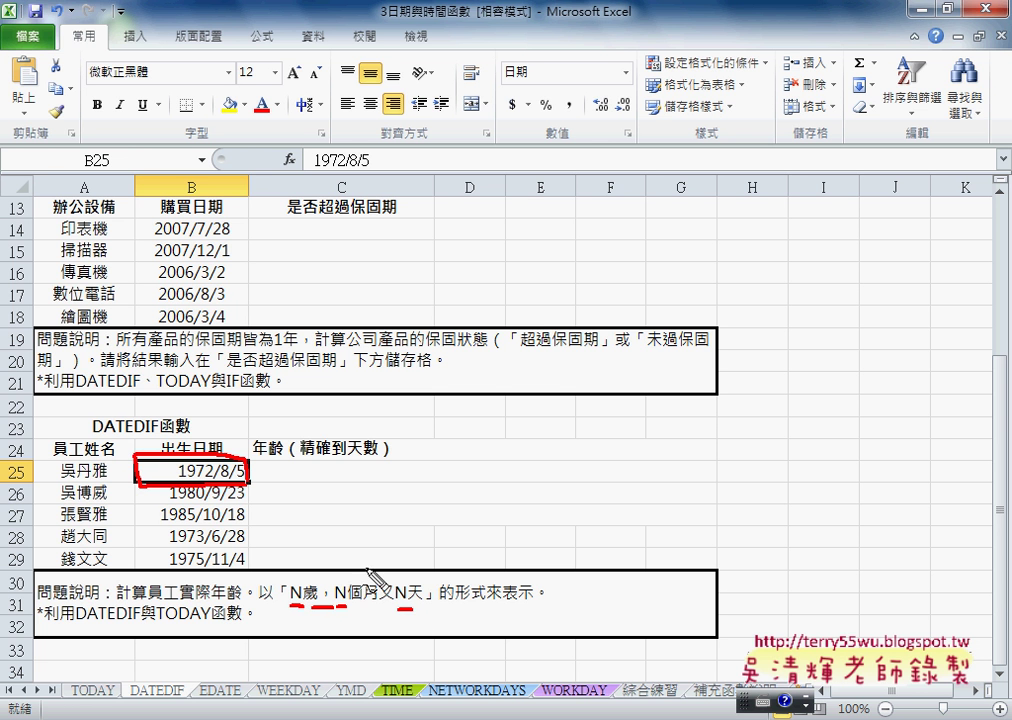
{"action": "left_click_drag", "start_coordinate": [255, 600], "coordinate": [331, 626]}
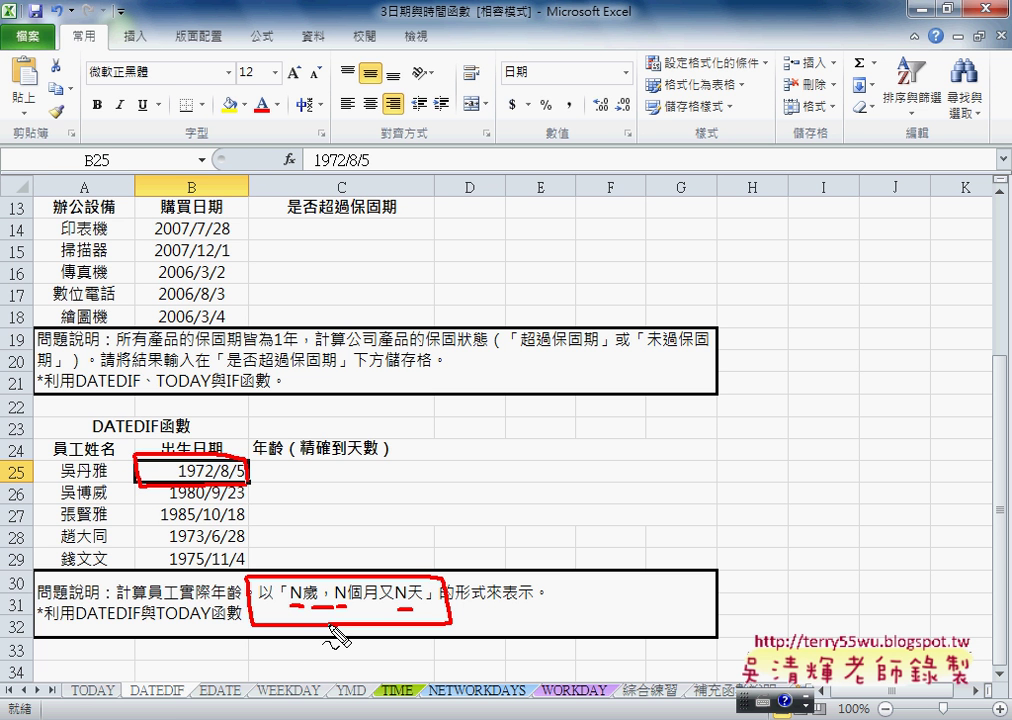
{"action": "mouse_move", "coordinate": [183, 701]}
{"action": "left_mouse_down"}
{"action": "mouse_move", "coordinate": [127, 707]}
{"action": "mouse_move", "coordinate": [179, 706]}
{"action": "left_mouse_up"}
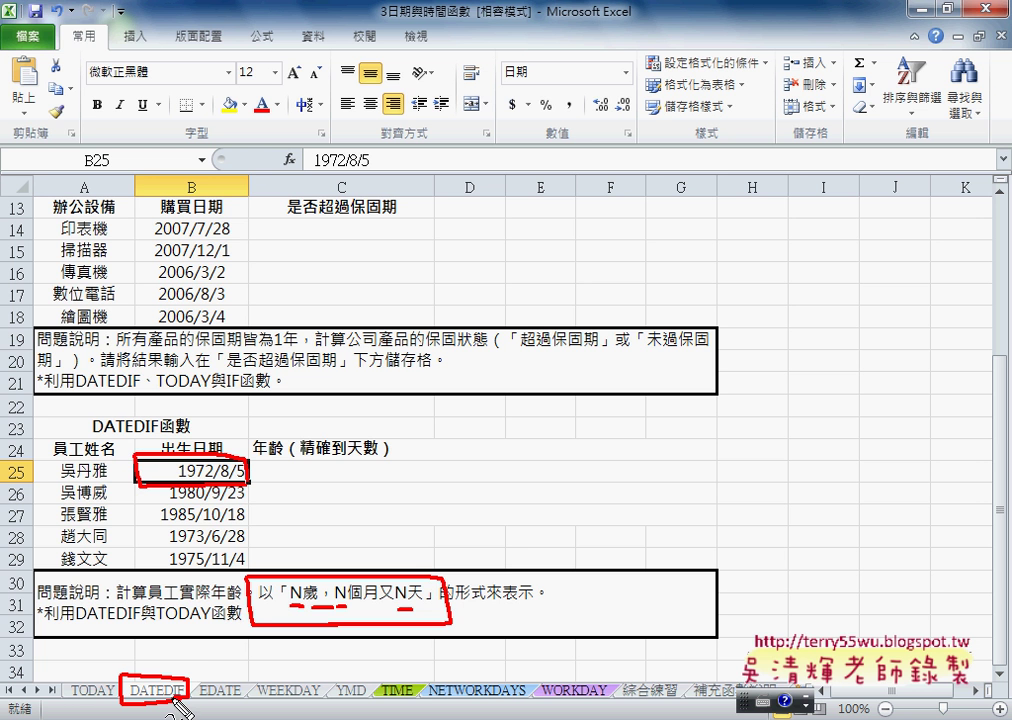
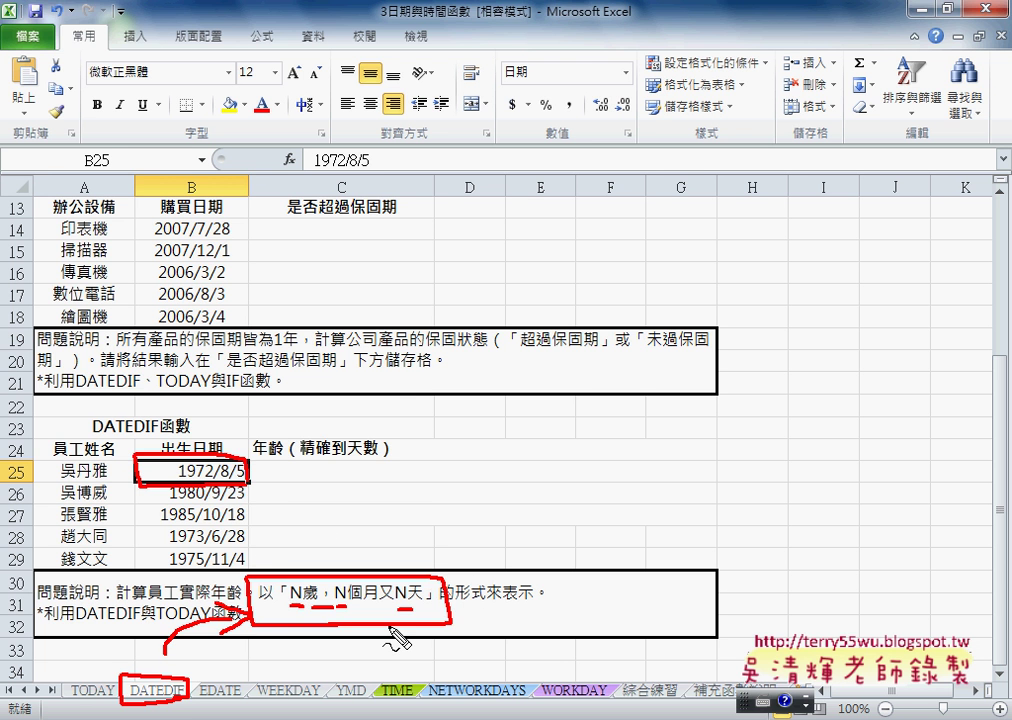
- Clear the red pen markings, select C25, and scroll up to the DATEDIF table at row 1
{"action": "key", "text": "Escape"}
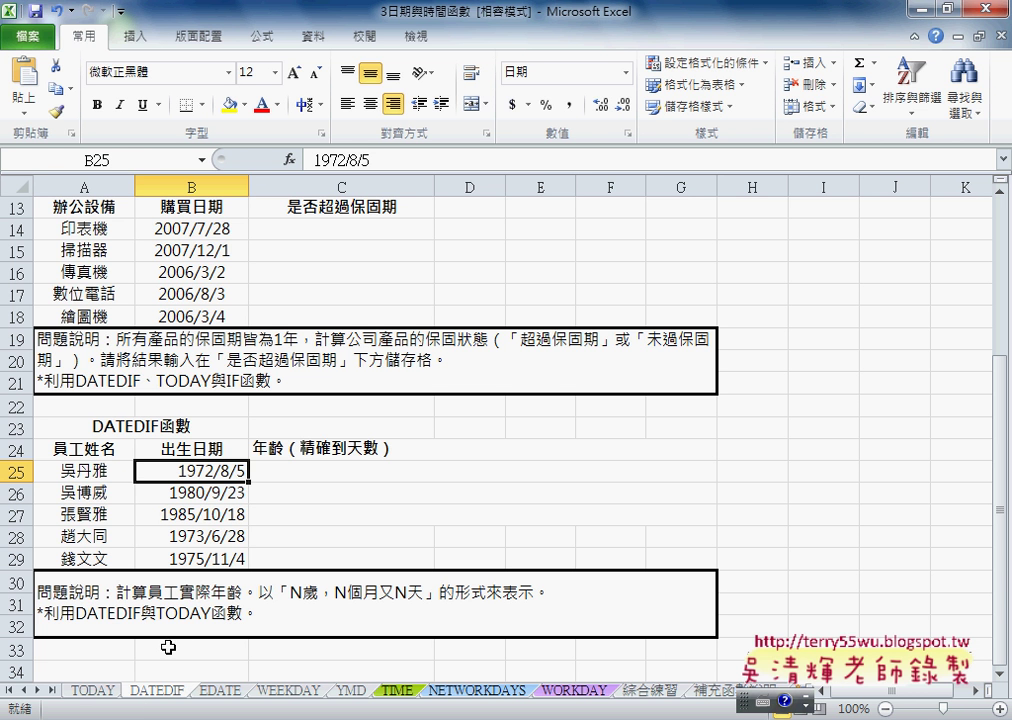
{"action": "left_click", "coordinate": [311, 467]}
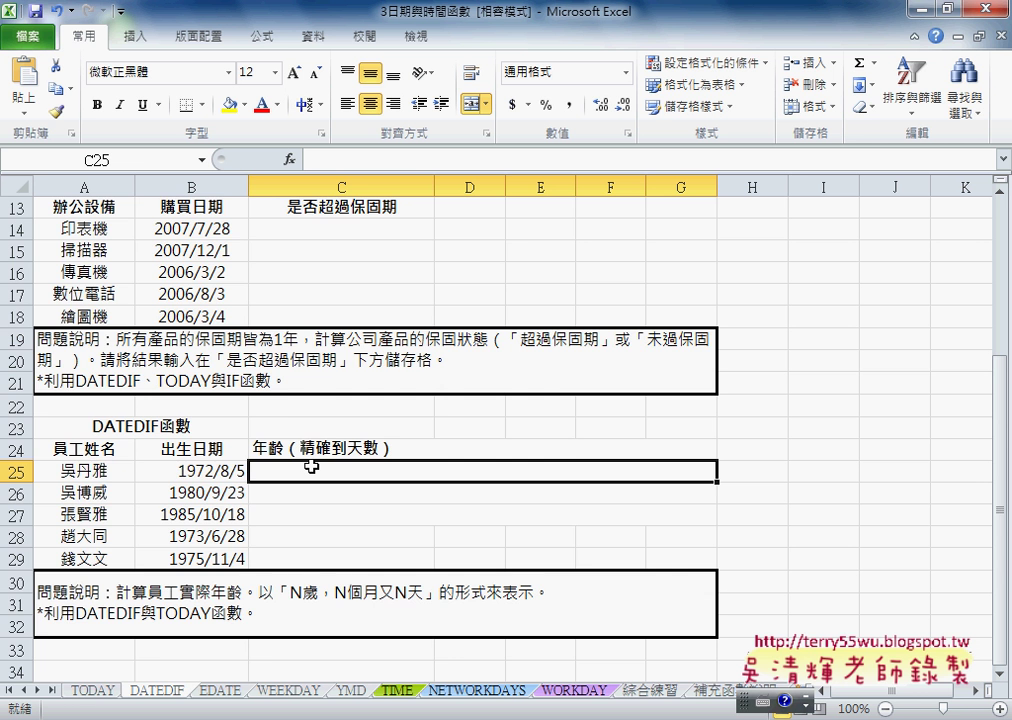
{"action": "scroll", "coordinate": [311, 467], "scroll_direction": "up", "scroll_amount": 2}
{"action": "scroll", "coordinate": [311, 469], "scroll_direction": "up", "scroll_amount": 2}
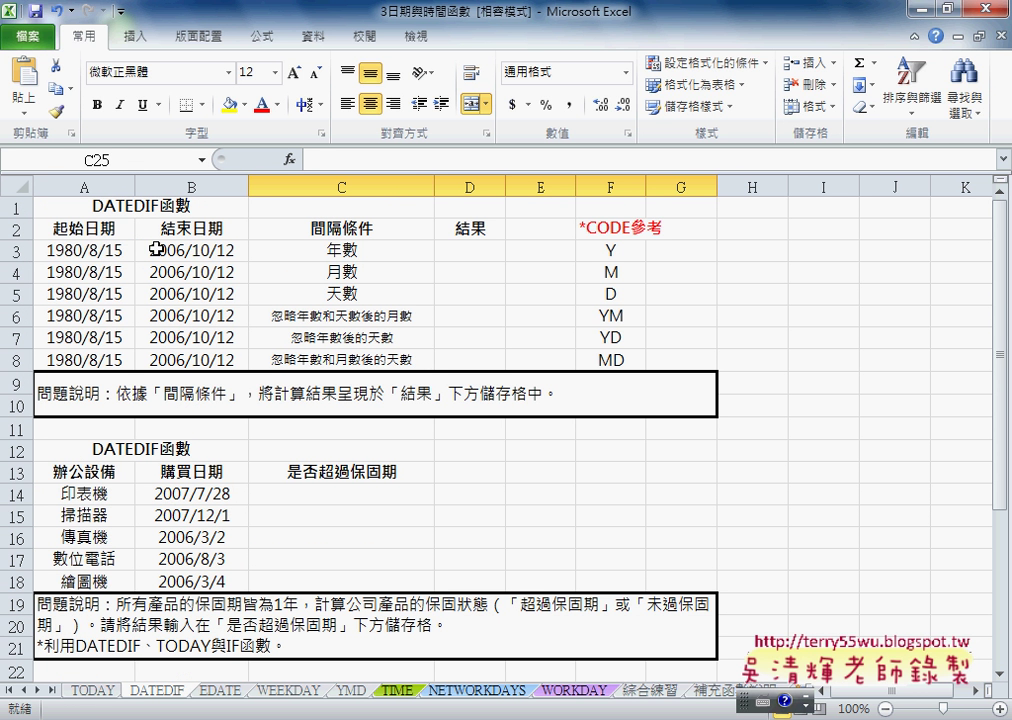
{"action": "left_click_drag", "start_coordinate": [612, 251], "coordinate": [612, 358]}
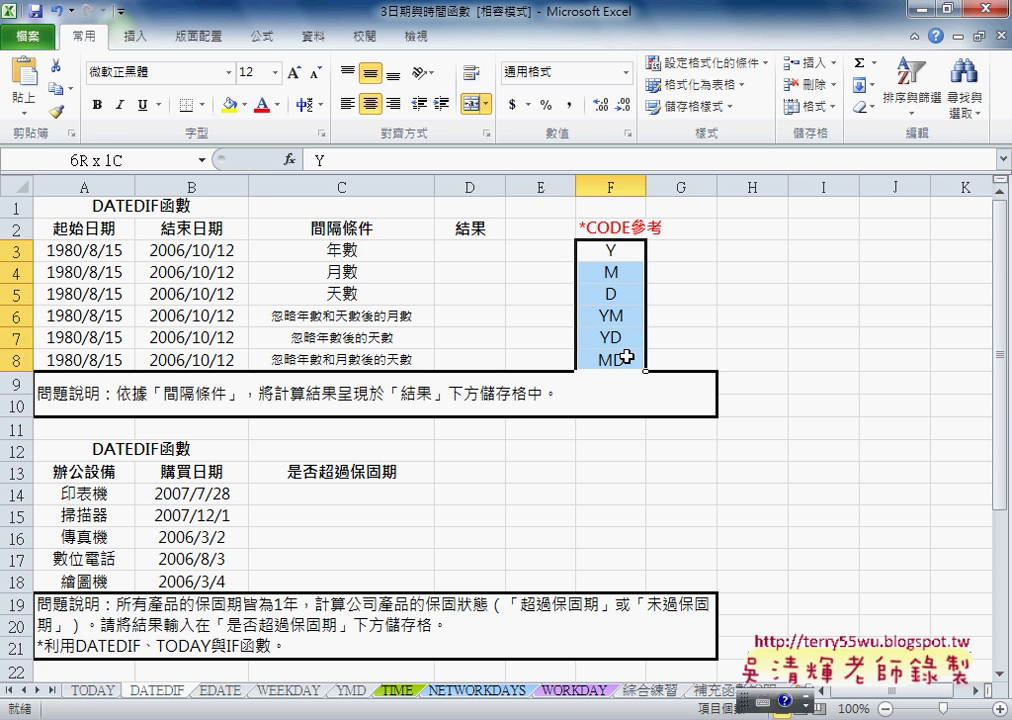
{"action": "left_click", "coordinate": [617, 253]}
{"action": "left_click", "coordinate": [614, 272]}
{"action": "left_click", "coordinate": [616, 293]}
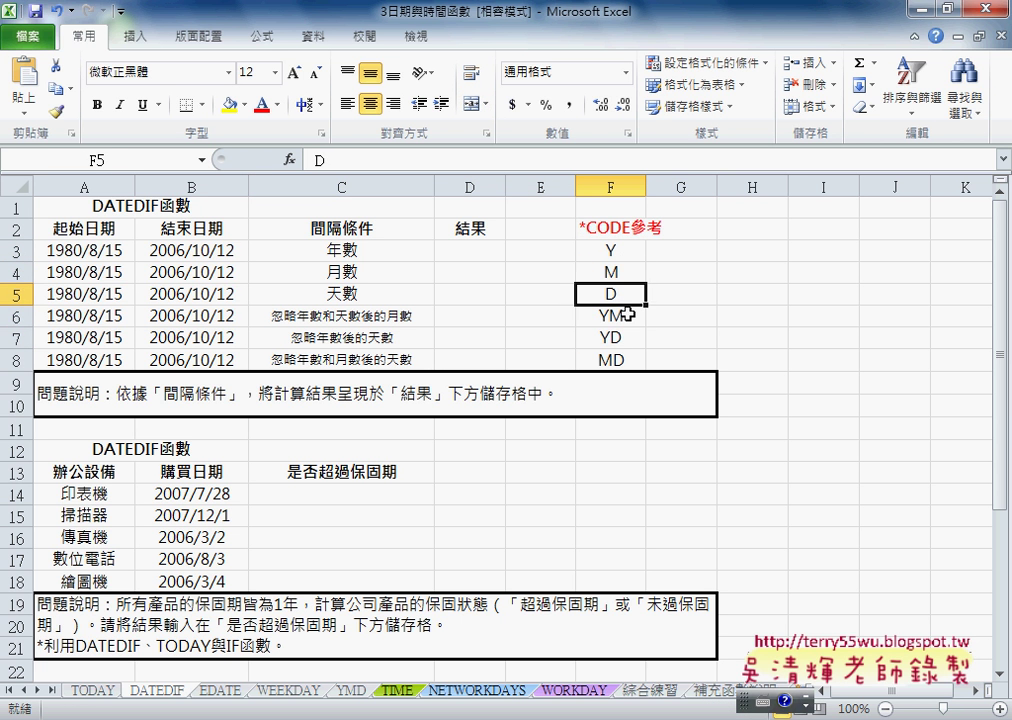
{"action": "left_click", "coordinate": [620, 315]}
{"action": "left_click", "coordinate": [632, 334]}
{"action": "left_click", "coordinate": [637, 361]}
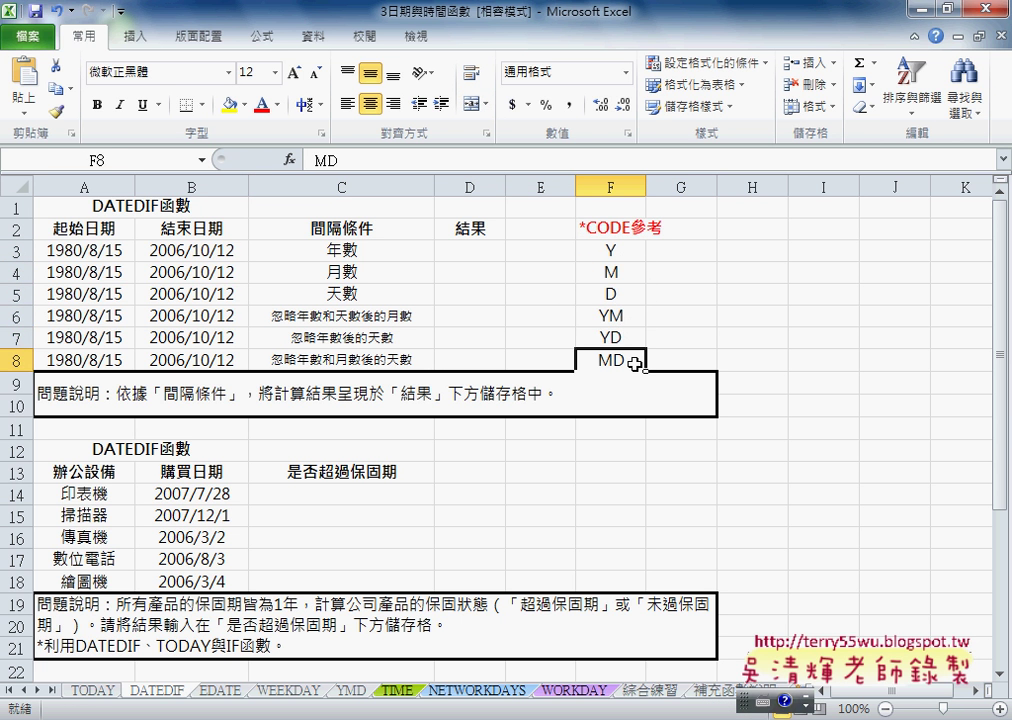
{"action": "left_click", "coordinate": [637, 248]}
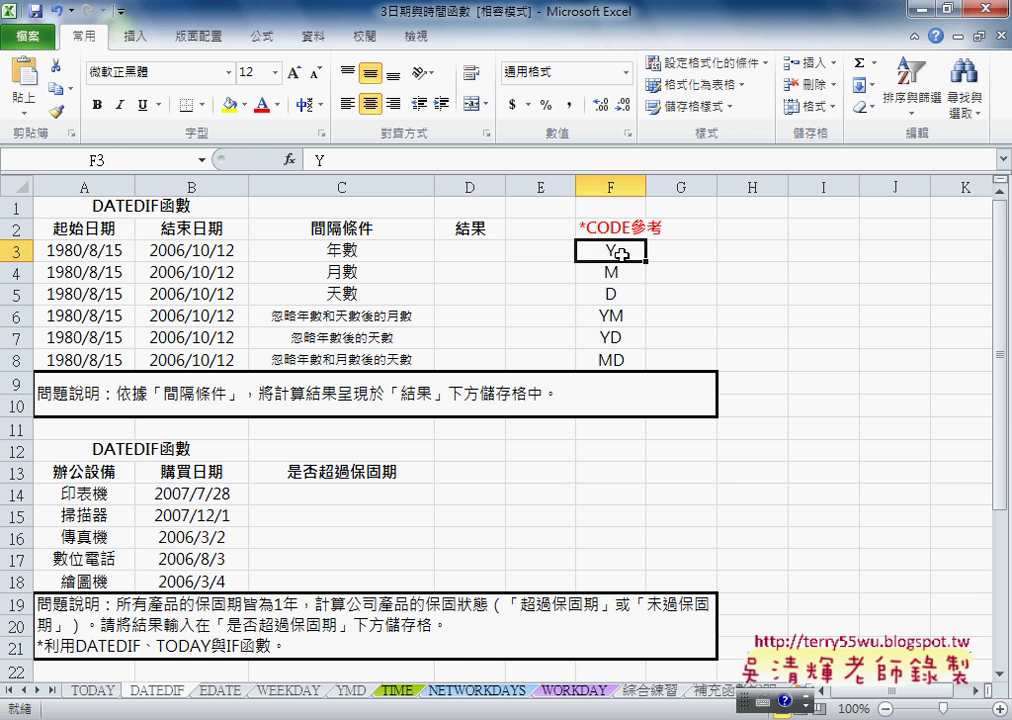
{"action": "left_click", "coordinate": [621, 276]}
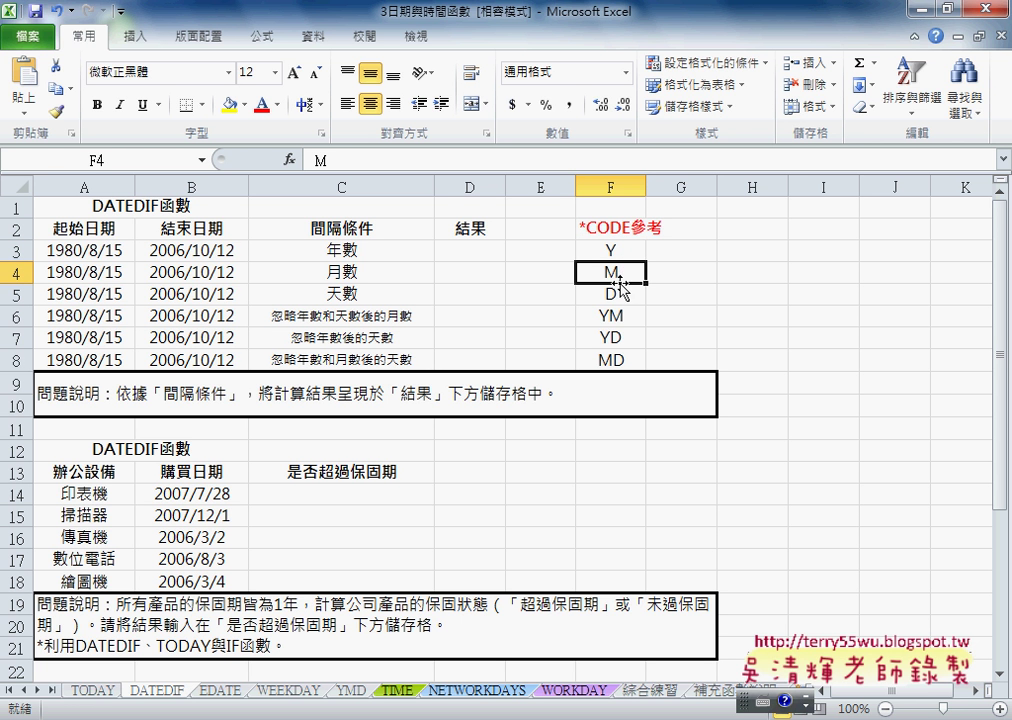
{"action": "left_click", "coordinate": [614, 291]}
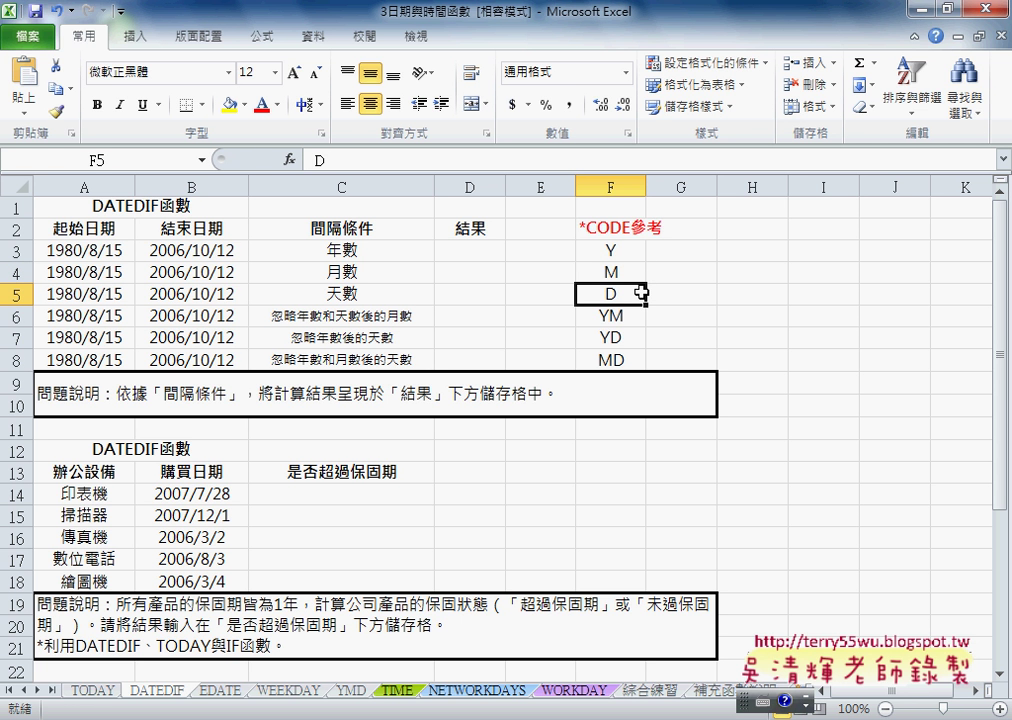
{"action": "left_click", "coordinate": [628, 248]}
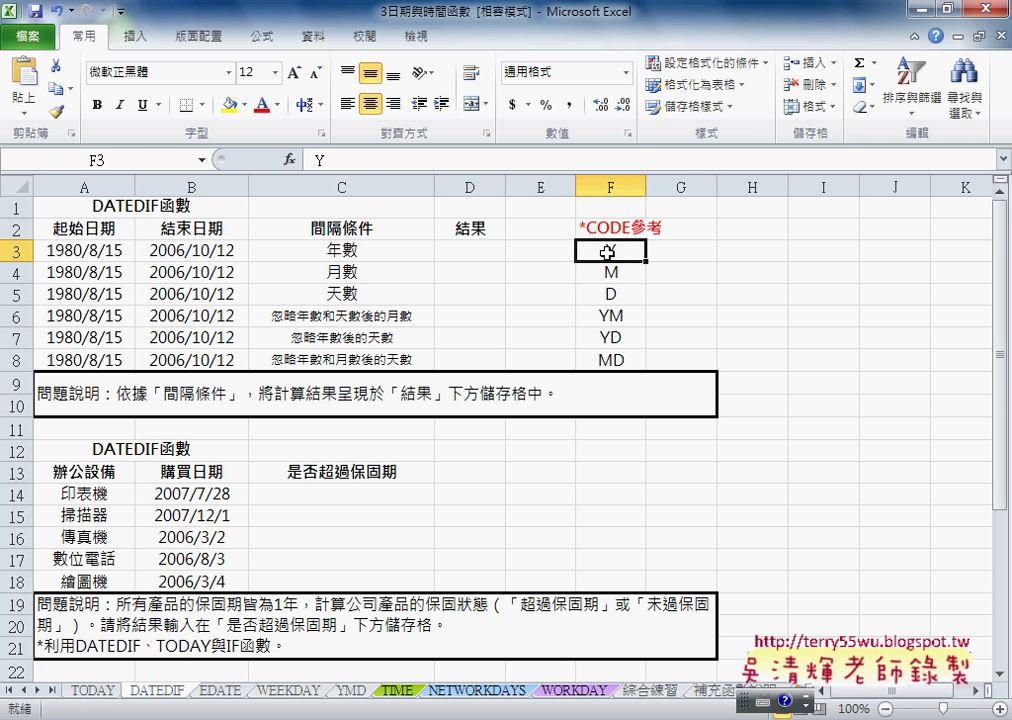
{"action": "left_click", "coordinate": [607, 271]}
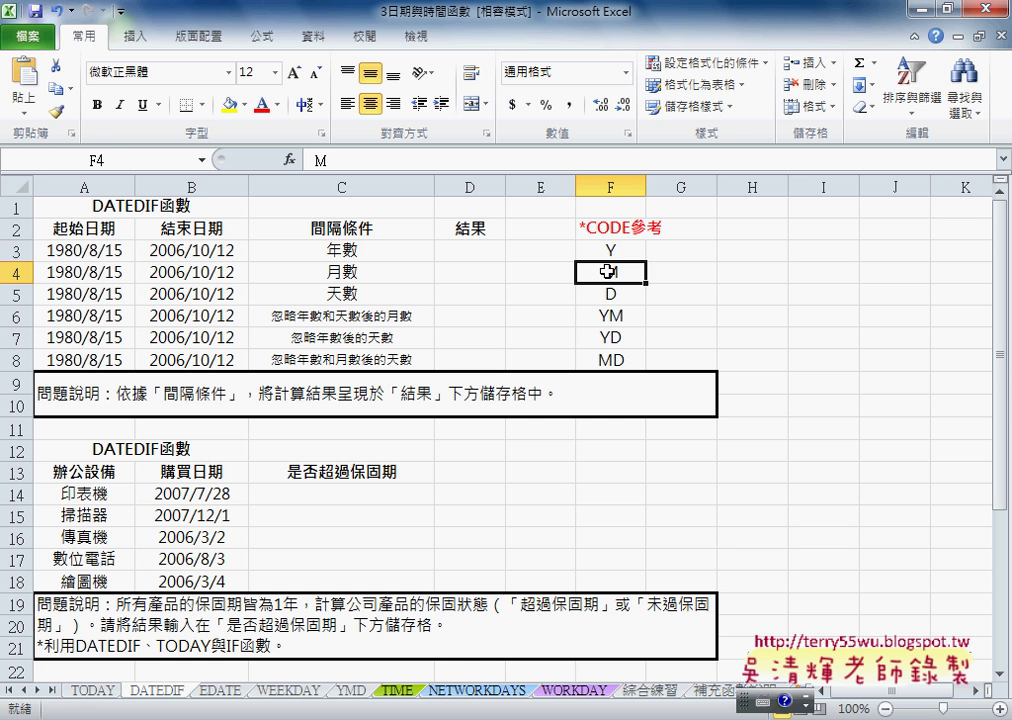
{"action": "left_click", "coordinate": [609, 293]}
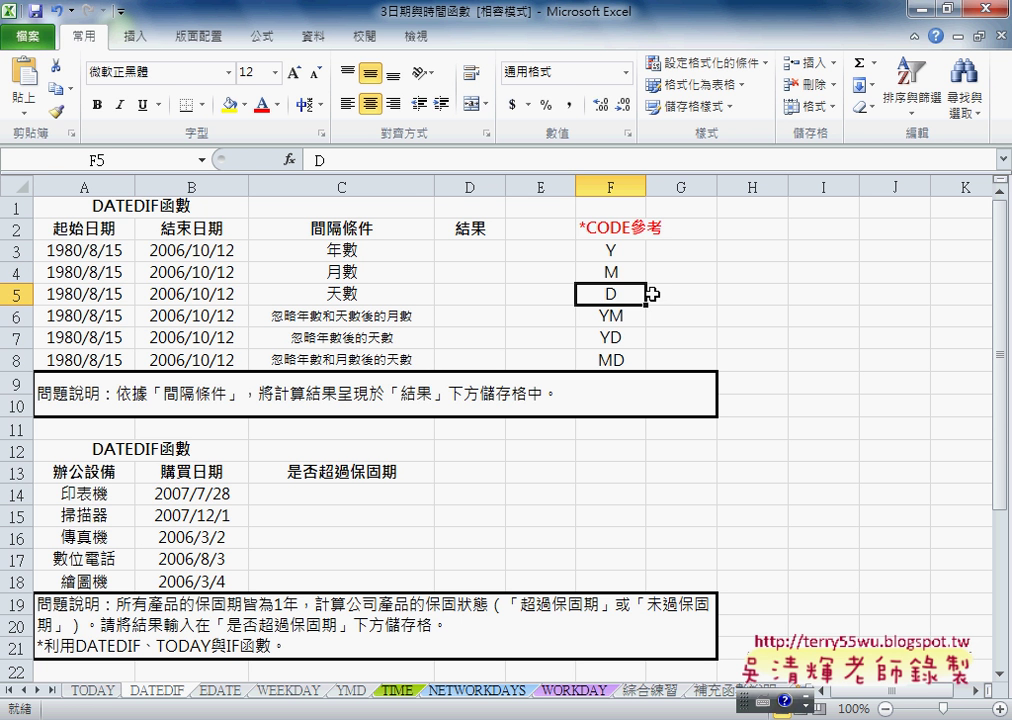
{"action": "left_click", "coordinate": [634, 318]}
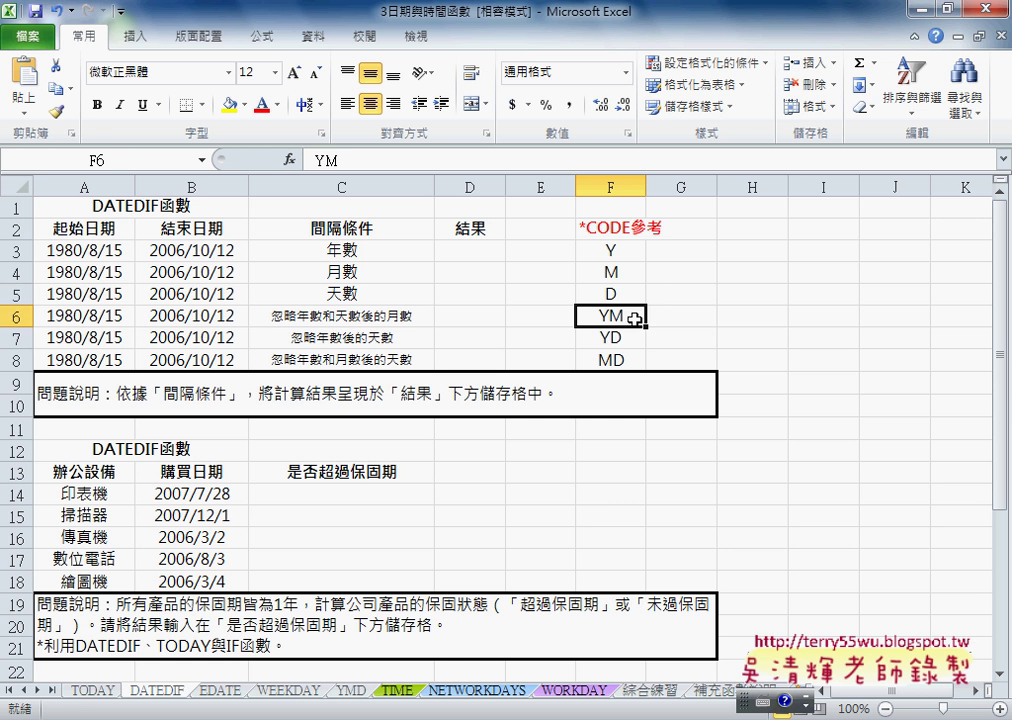
{"action": "left_click", "coordinate": [634, 338]}
{"action": "left_click", "coordinate": [634, 362]}
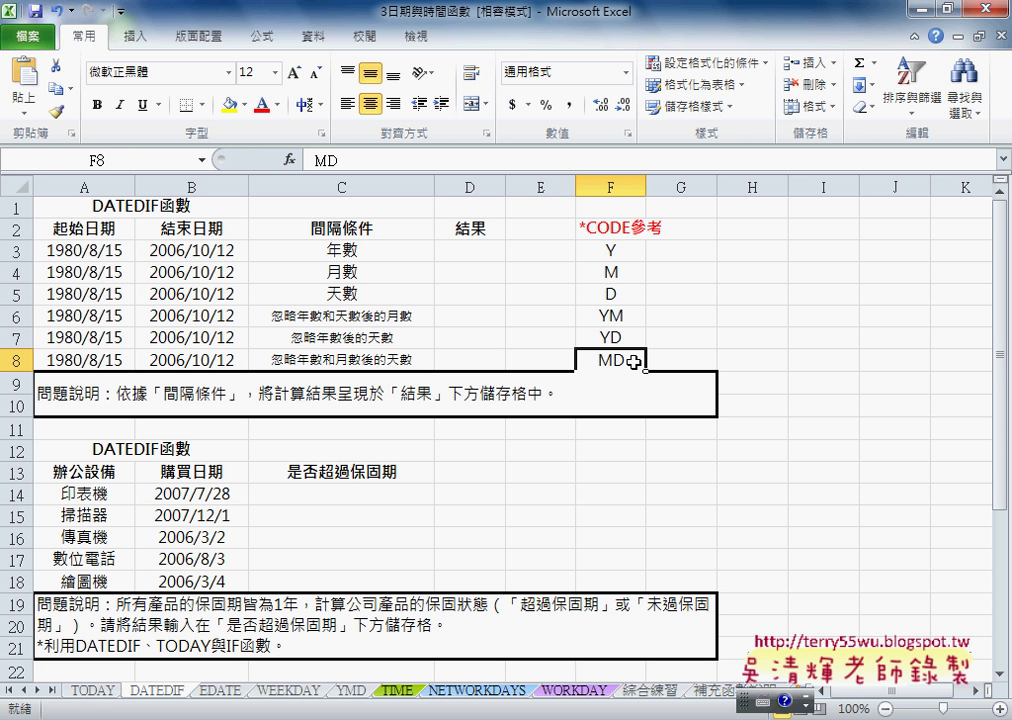
{"action": "left_click", "coordinate": [628, 316]}
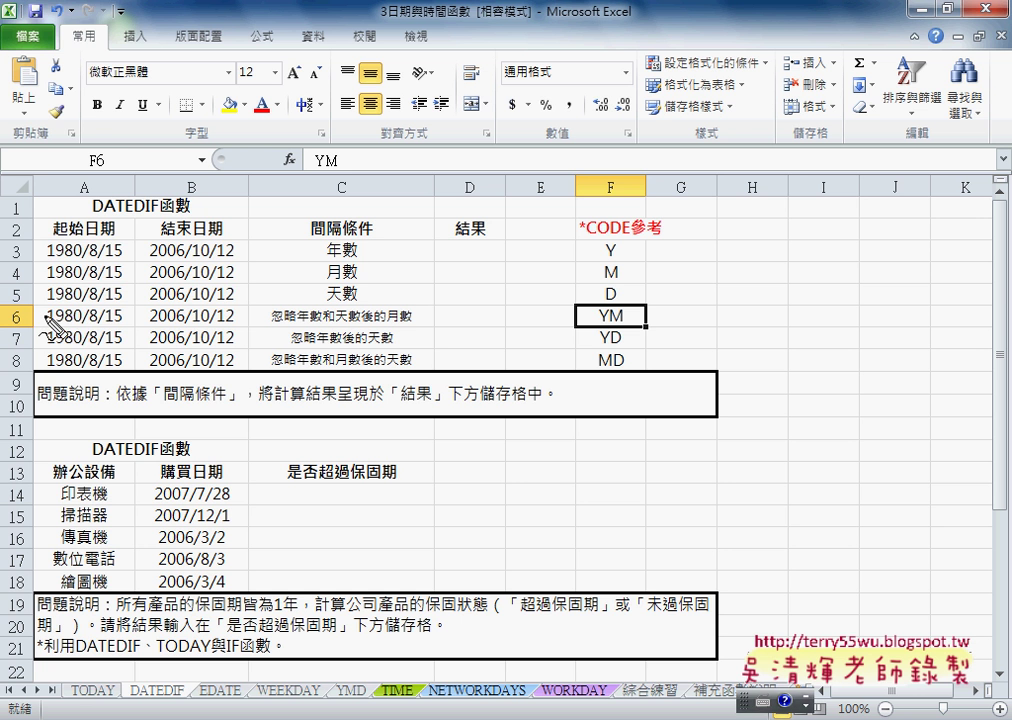
- Ink row 6: strike out 1980 and 2006, box 8/15, and underline 10/12 and YM
{"action": "left_click_drag", "start_coordinate": [45, 315], "coordinate": [81, 314]}
{"action": "left_click_drag", "start_coordinate": [148, 316], "coordinate": [207, 313]}
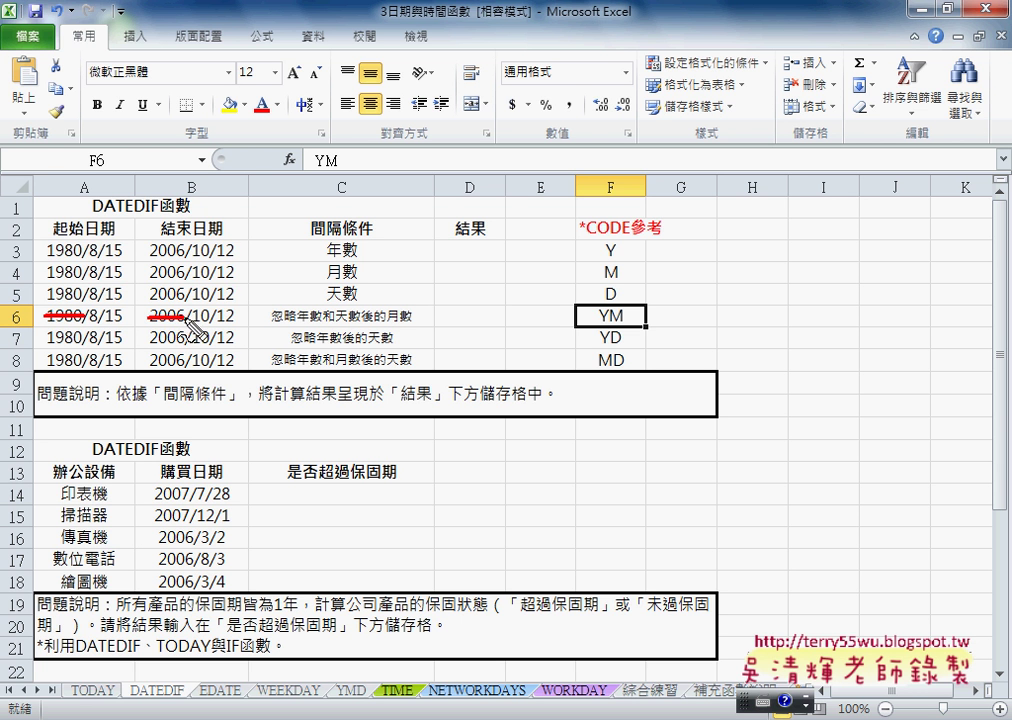
{"action": "mouse_move", "coordinate": [122, 325]}
{"action": "left_mouse_down"}
{"action": "mouse_move", "coordinate": [91, 326]}
{"action": "mouse_move", "coordinate": [124, 326]}
{"action": "left_mouse_up"}
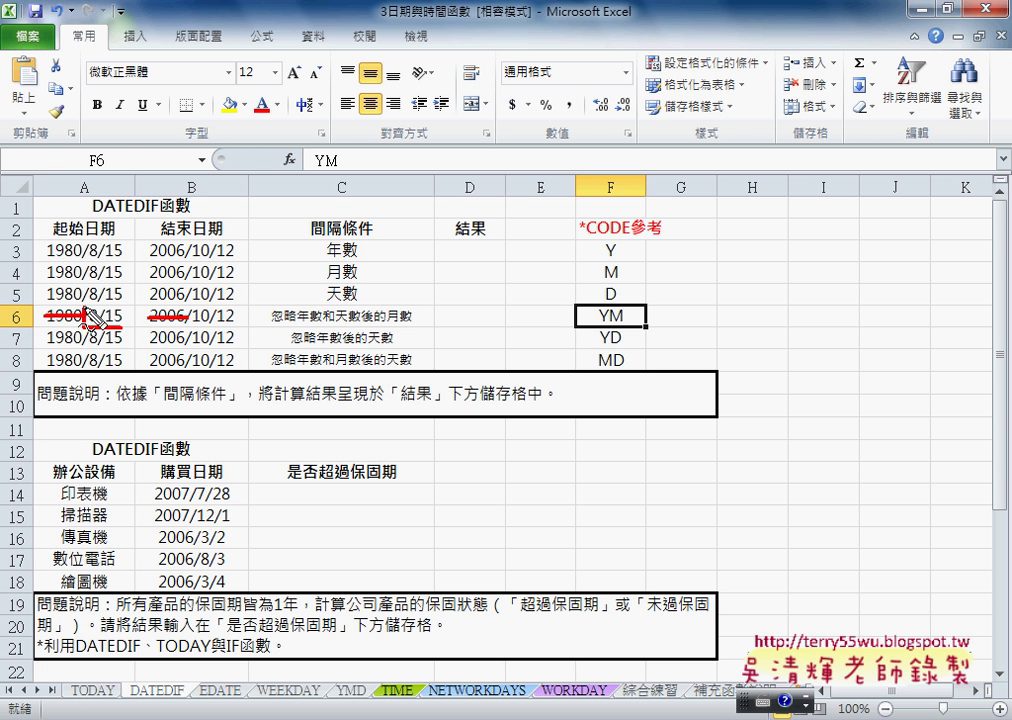
{"action": "mouse_move", "coordinate": [234, 322]}
{"action": "left_mouse_down"}
{"action": "mouse_move", "coordinate": [213, 327]}
{"action": "mouse_move", "coordinate": [236, 320]}
{"action": "left_mouse_up"}
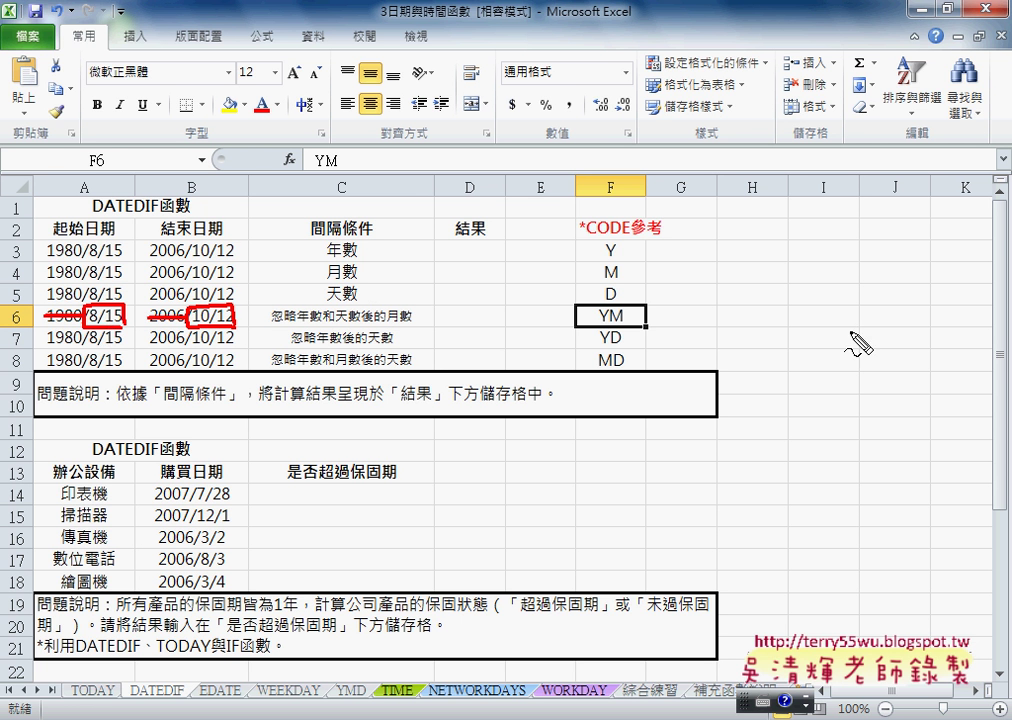
{"action": "mouse_move", "coordinate": [640, 327]}
{"action": "left_mouse_down"}
{"action": "mouse_move", "coordinate": [592, 326]}
{"action": "mouse_move", "coordinate": [626, 330]}
{"action": "left_mouse_up"}
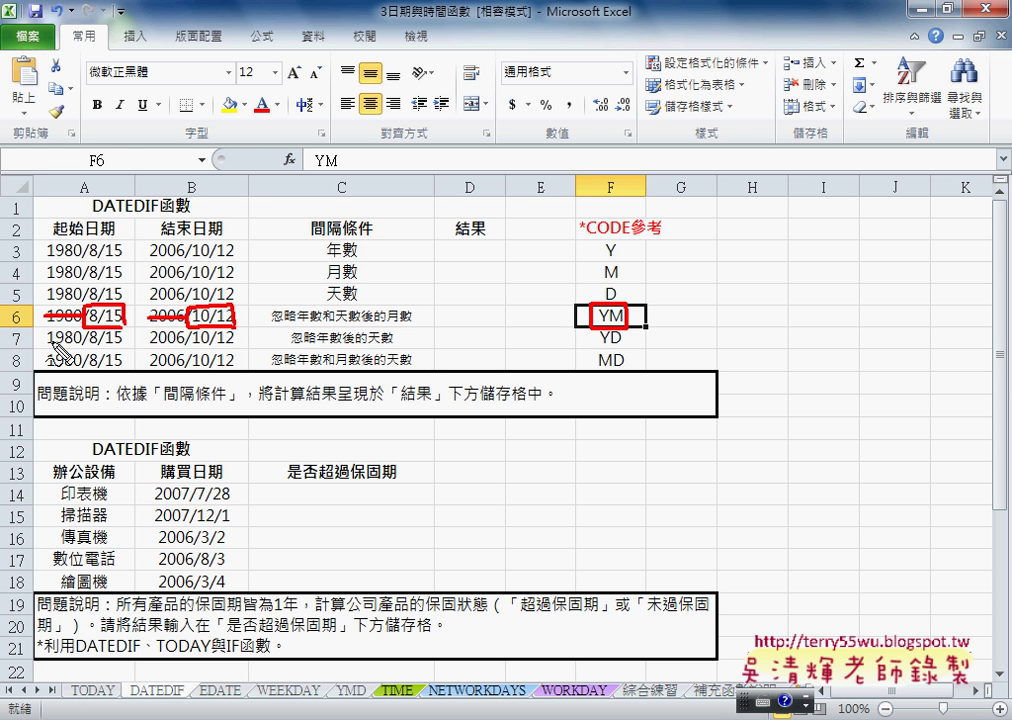
- Strike out row 7's years, then strike A8's year and month, circle day 12 and underline MD
{"action": "left_click_drag", "start_coordinate": [46, 339], "coordinate": [80, 337]}
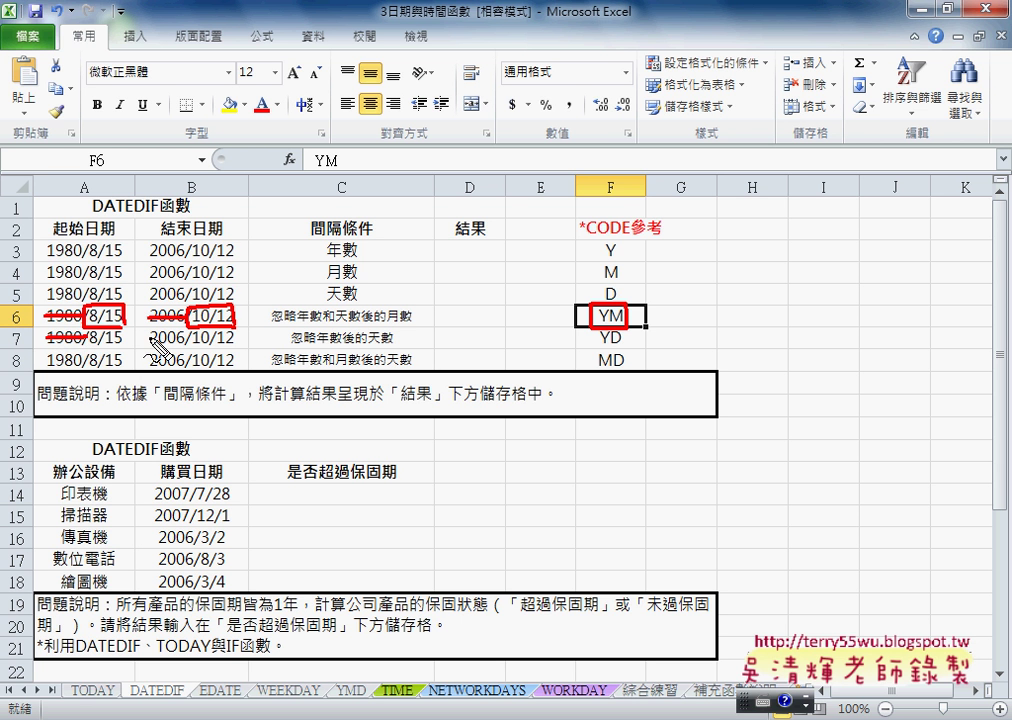
{"action": "left_click_drag", "start_coordinate": [148, 339], "coordinate": [198, 336]}
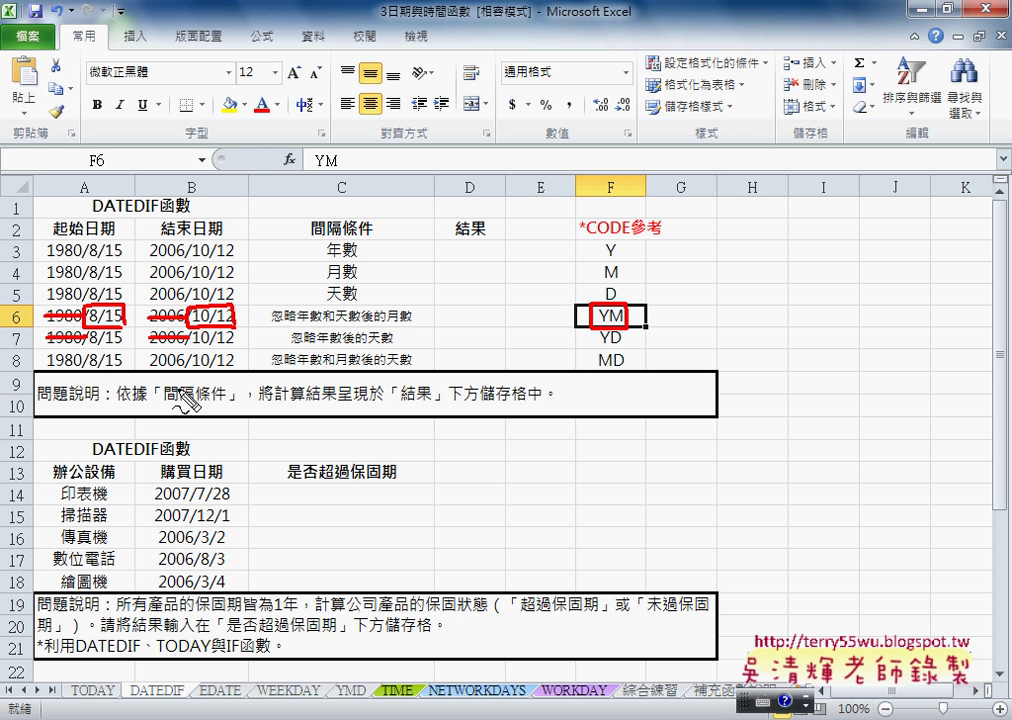
{"action": "left_click_drag", "start_coordinate": [55, 372], "coordinate": [108, 370]}
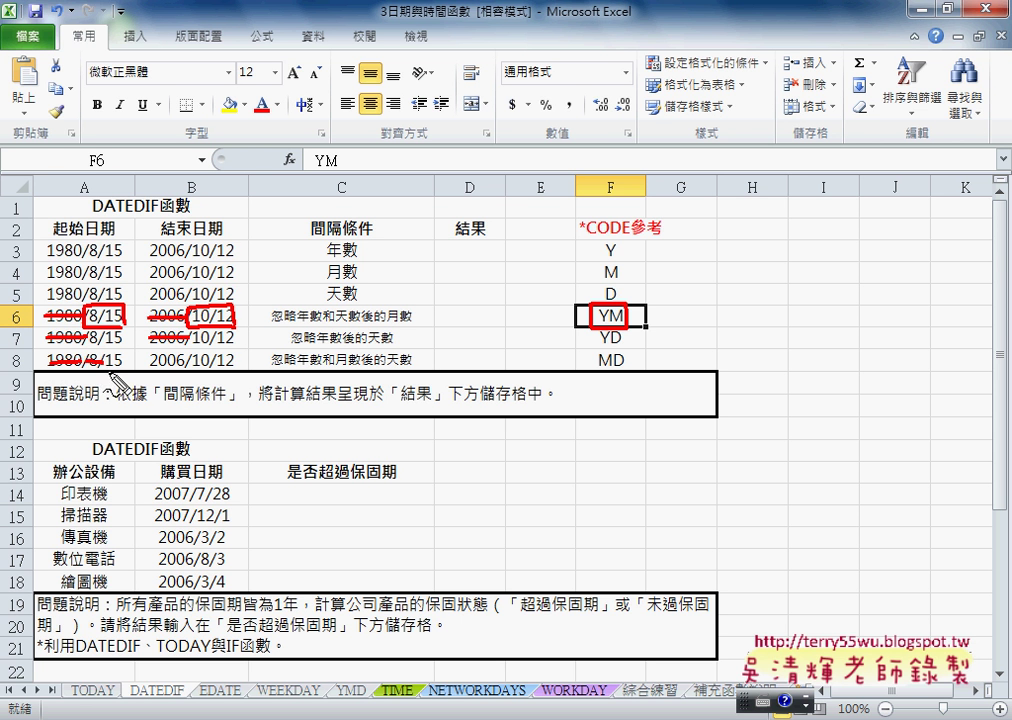
{"action": "left_click_drag", "start_coordinate": [220, 369], "coordinate": [236, 368]}
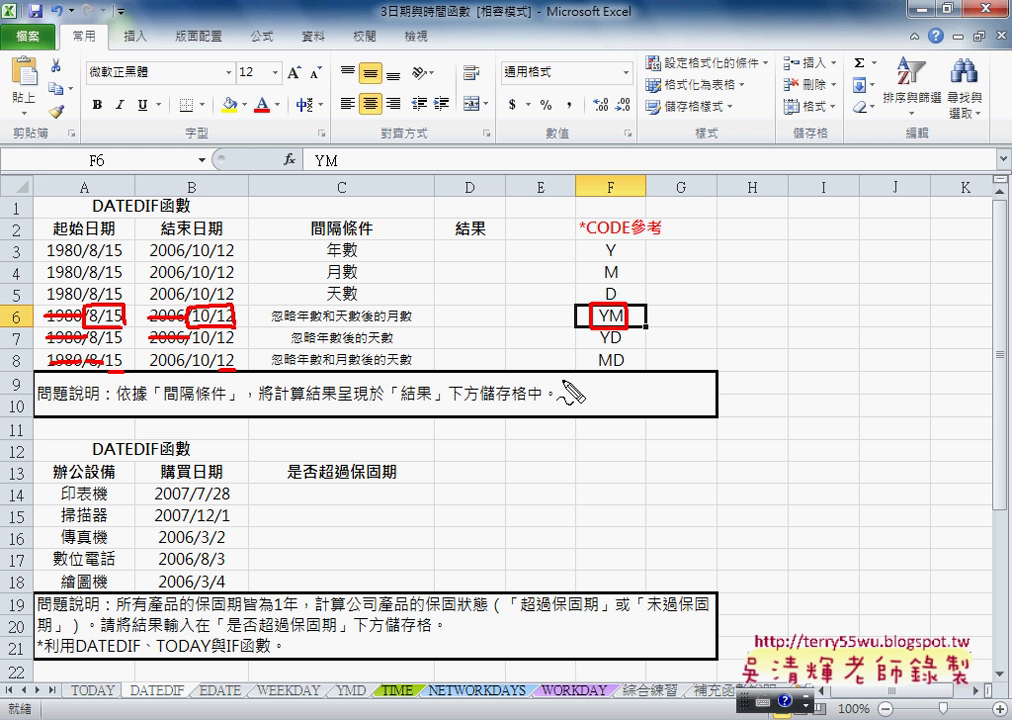
{"action": "left_click_drag", "start_coordinate": [600, 370], "coordinate": [622, 369]}
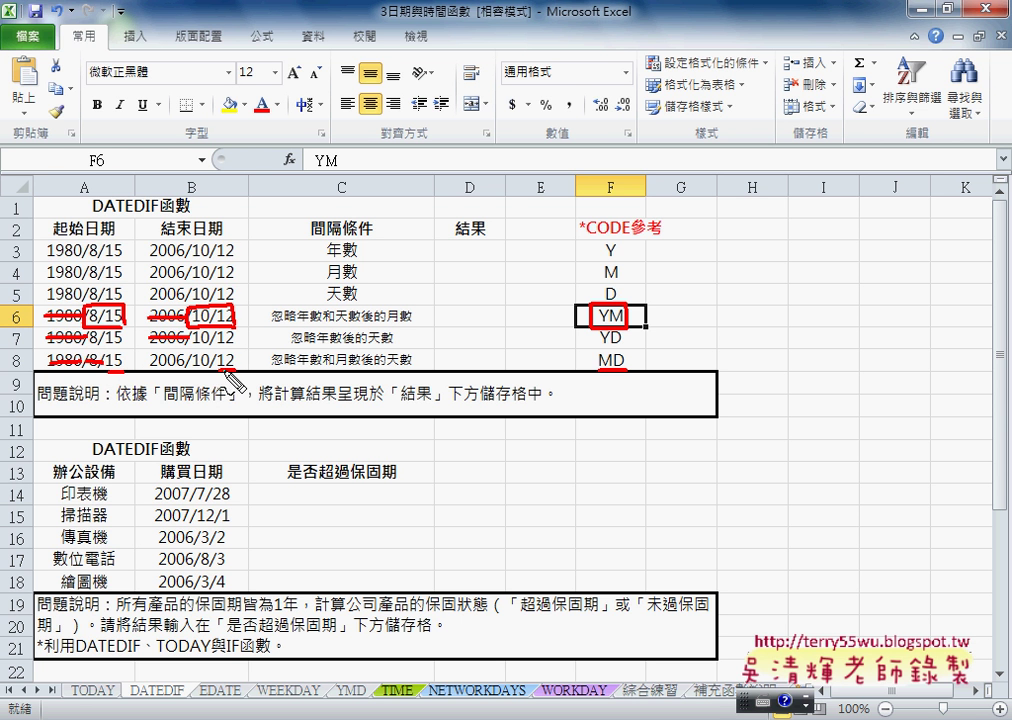
{"action": "left_click_drag", "start_coordinate": [228, 350], "coordinate": [237, 372]}
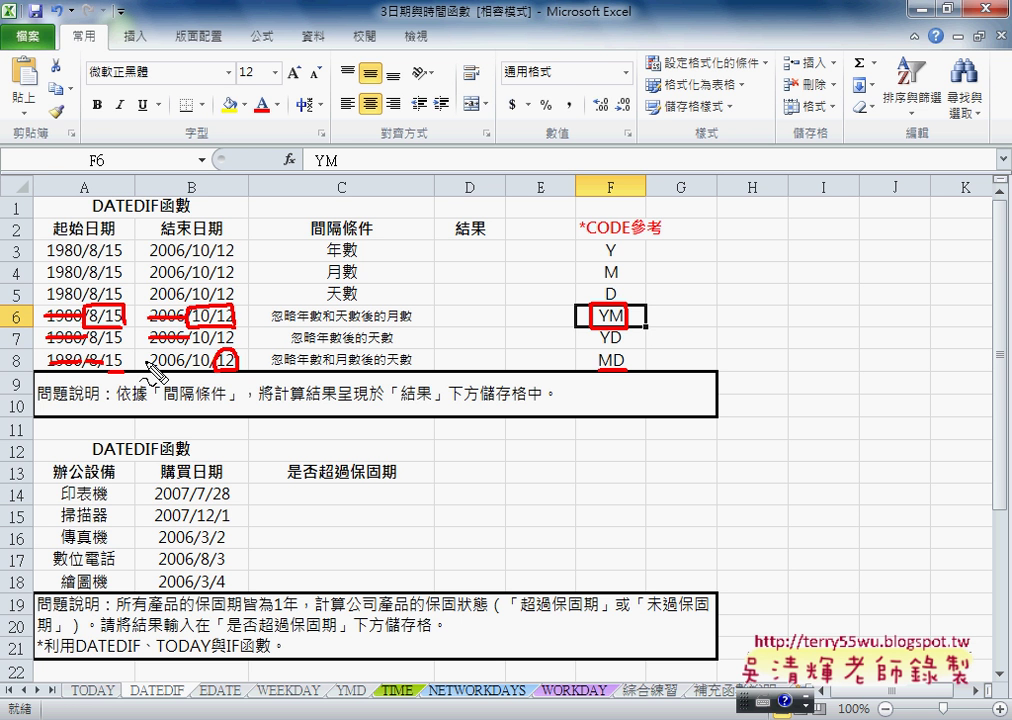
- Clear the ink and enter =DATEDIF(A3,B3,"Y") in D3, returning 26 years
{"action": "key", "text": "Escape"}
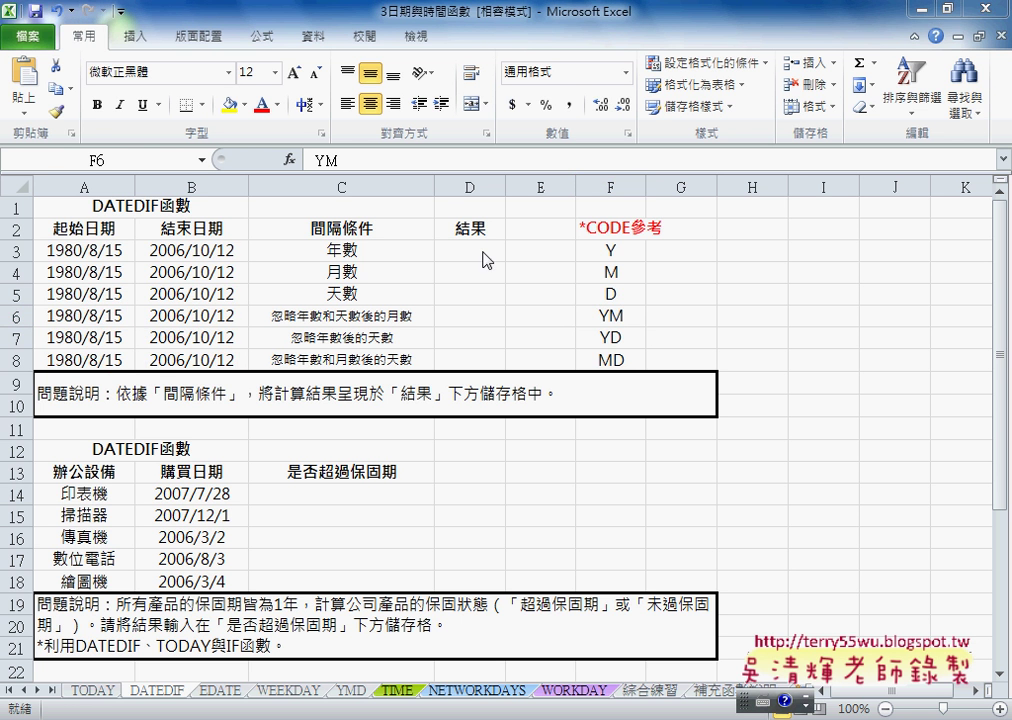
{"action": "left_click", "coordinate": [478, 258]}
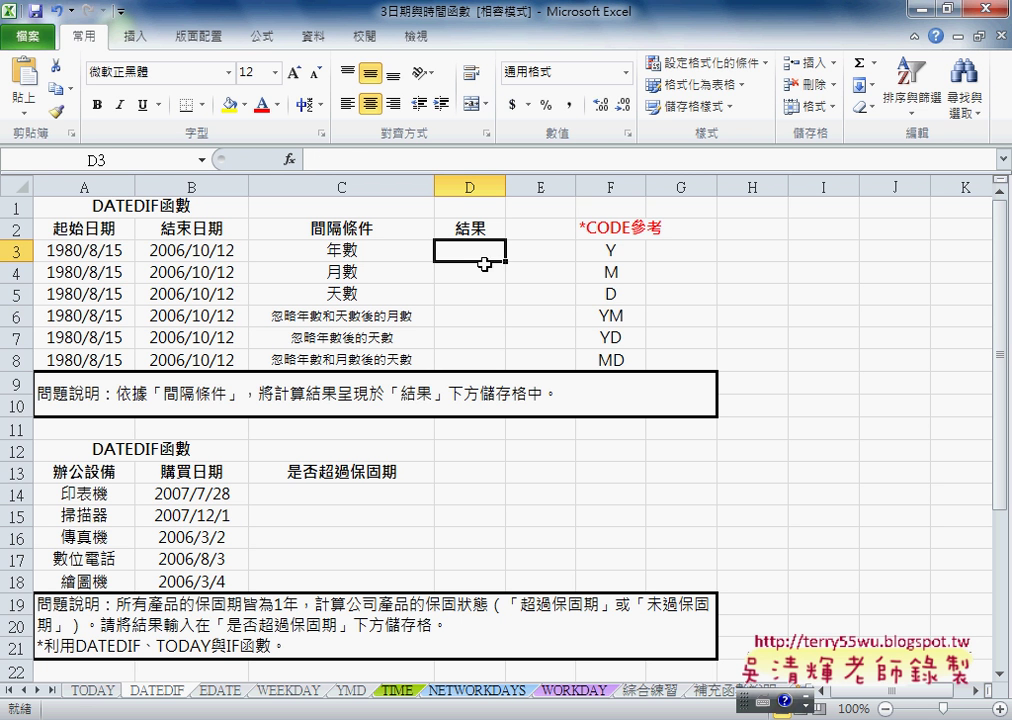
{"action": "left_click", "coordinate": [369, 160]}
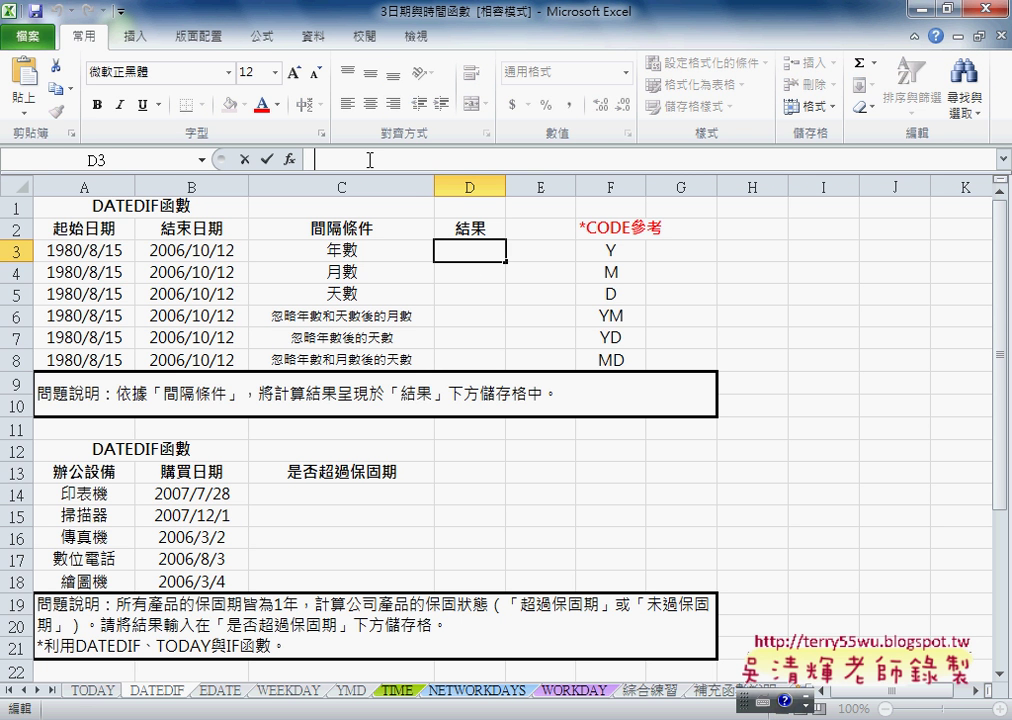
{"action": "type", "text": "="}
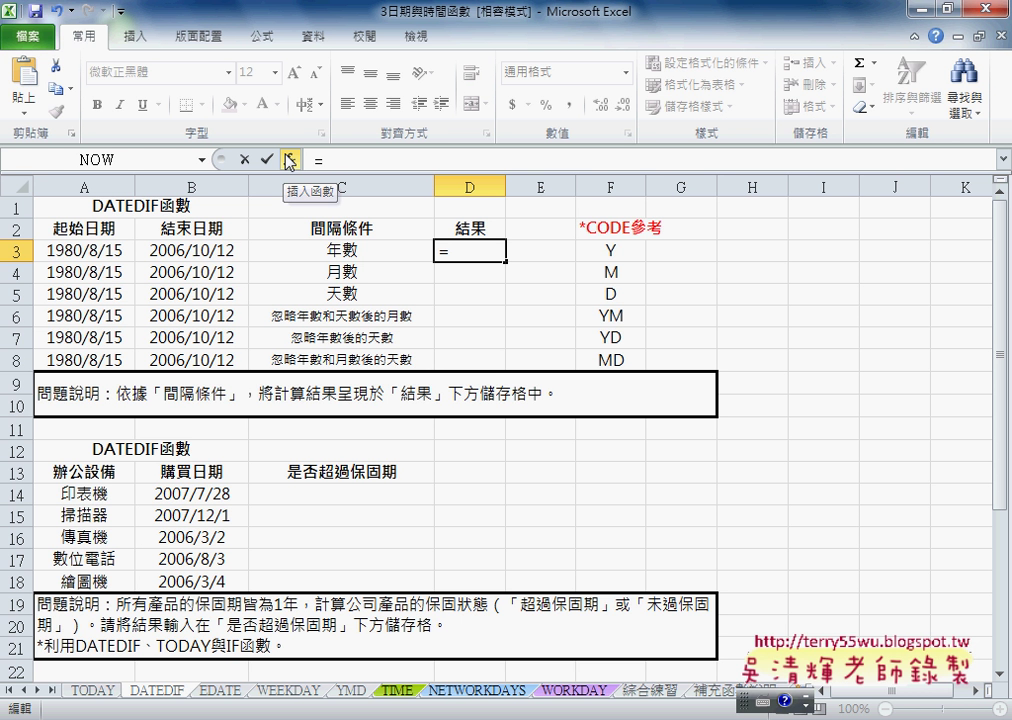
{"action": "type", "text": "date"}
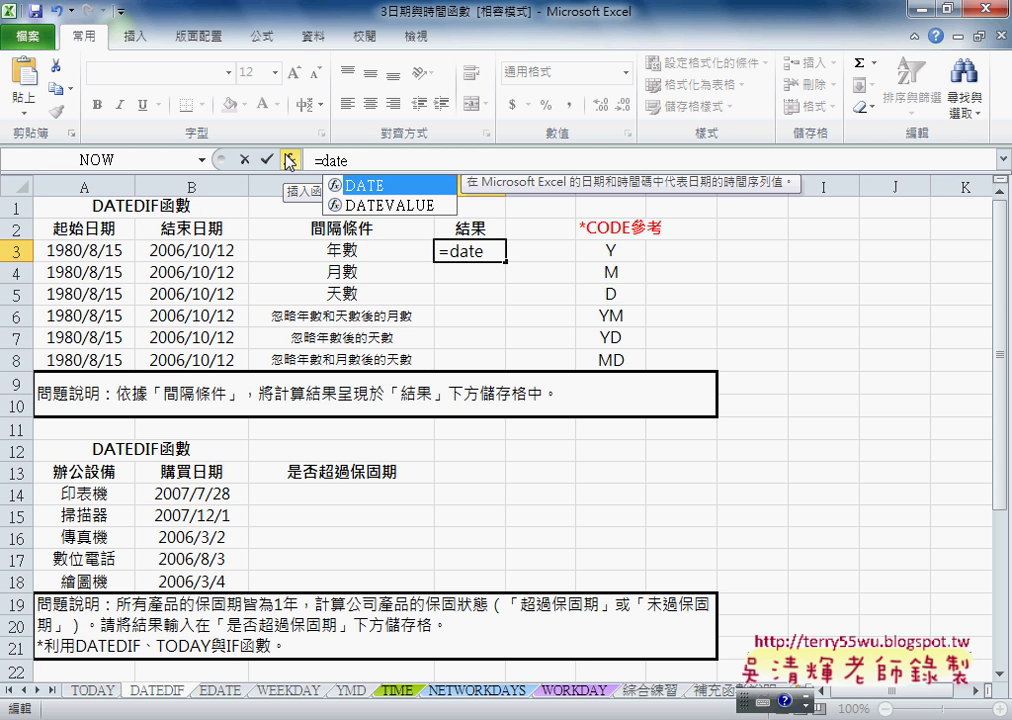
{"action": "type", "text": "dif"}
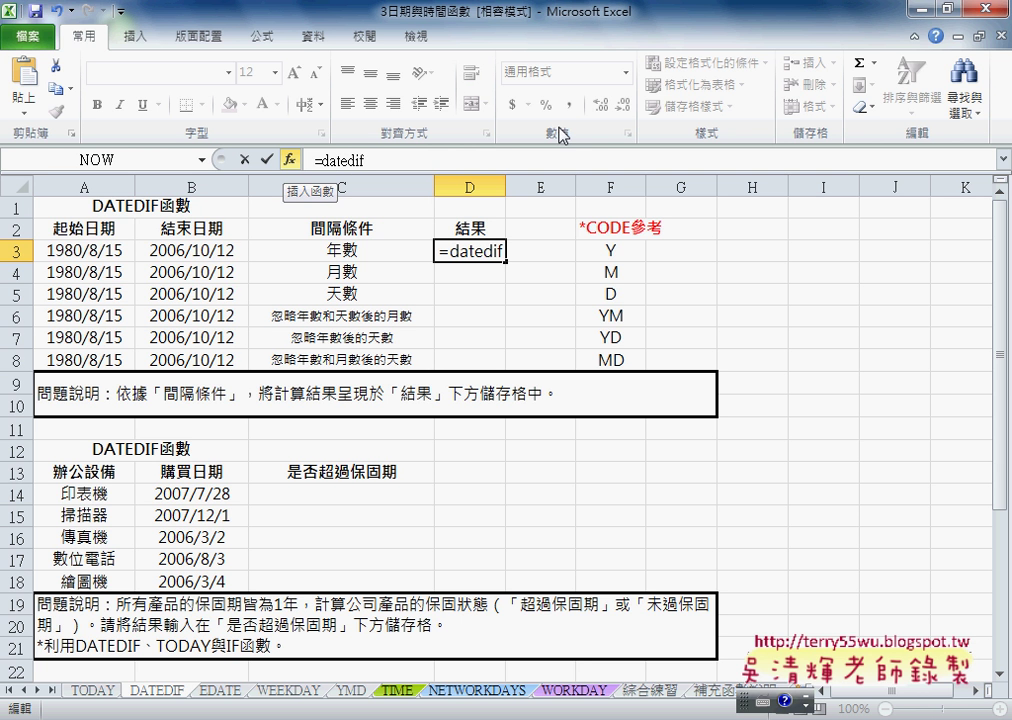
{"action": "left_click", "coordinate": [384, 161]}
{"action": "type", "text": "("}
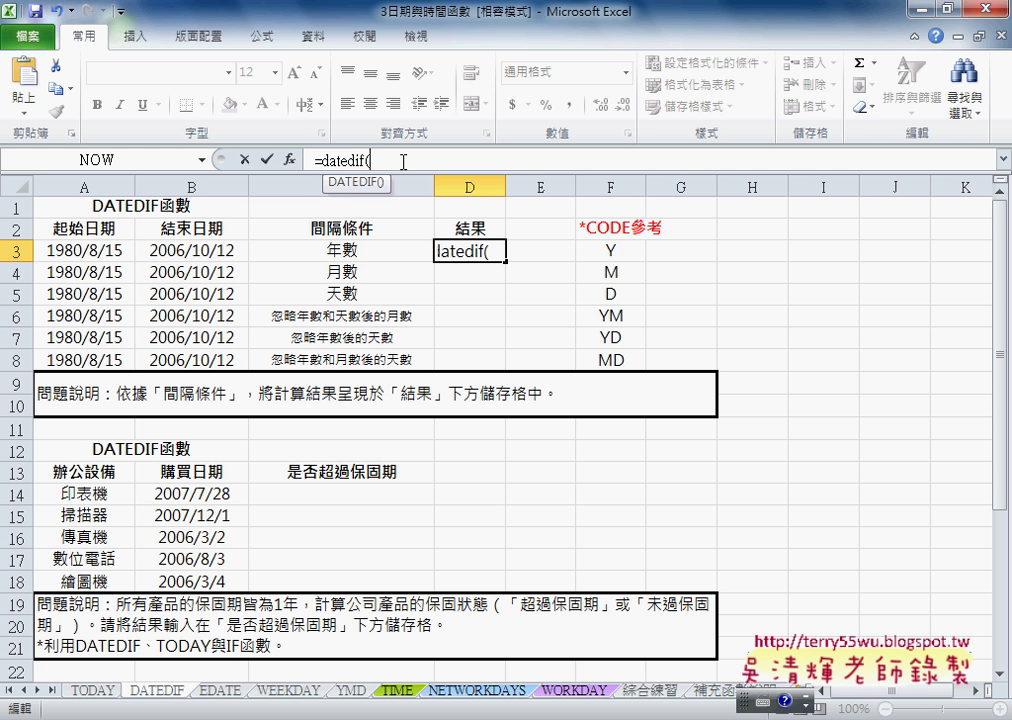
{"action": "left_click", "coordinate": [106, 251]}
{"action": "type", "text": ","}
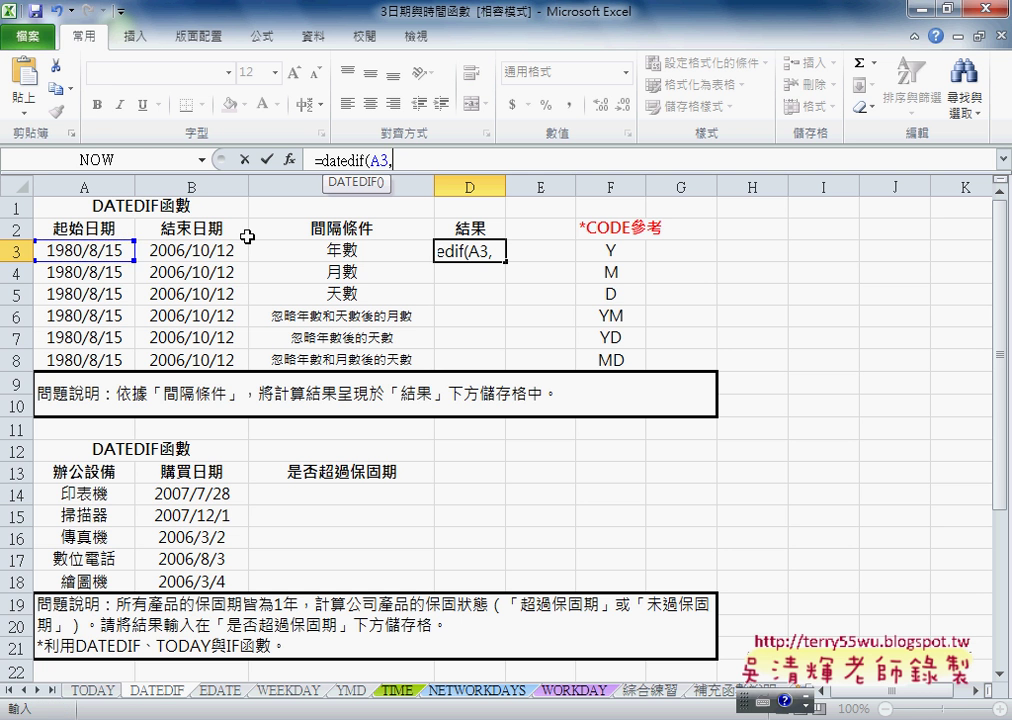
{"action": "left_click", "coordinate": [230, 251]}
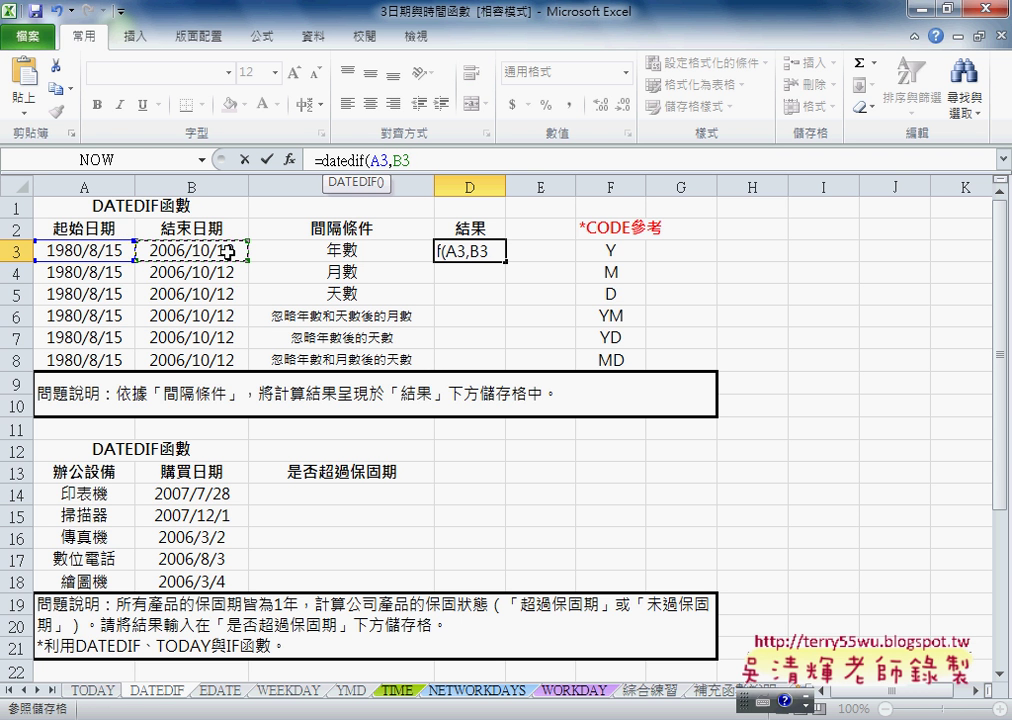
{"action": "type", "text": ","}
{"action": "type", "text": "\"Y"}
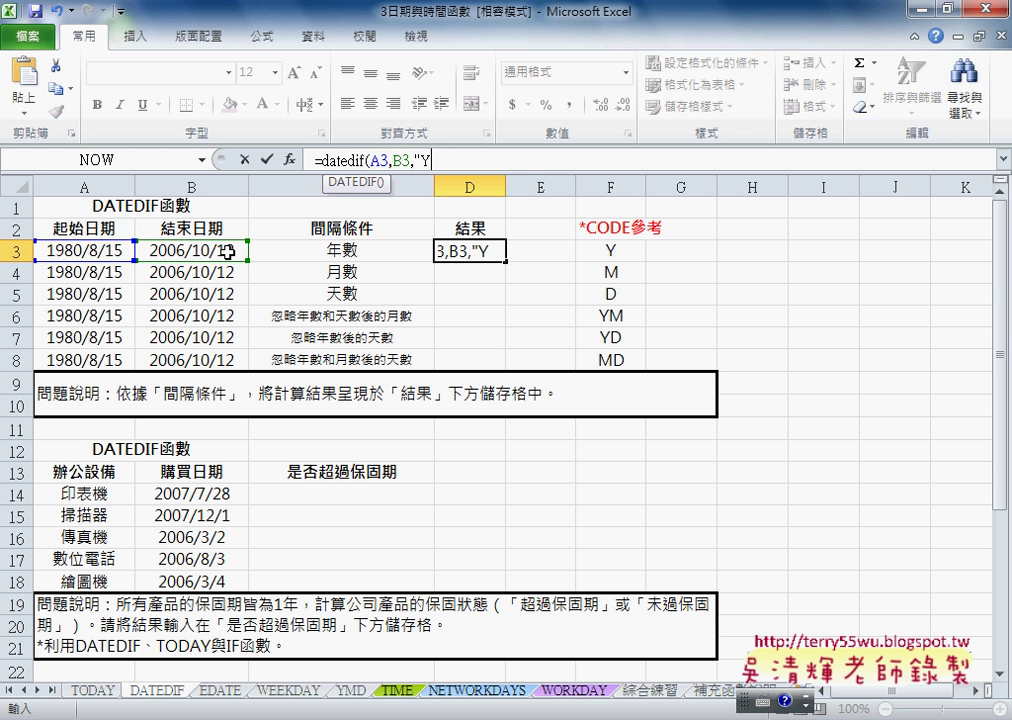
{"action": "type", "text": "\")"}
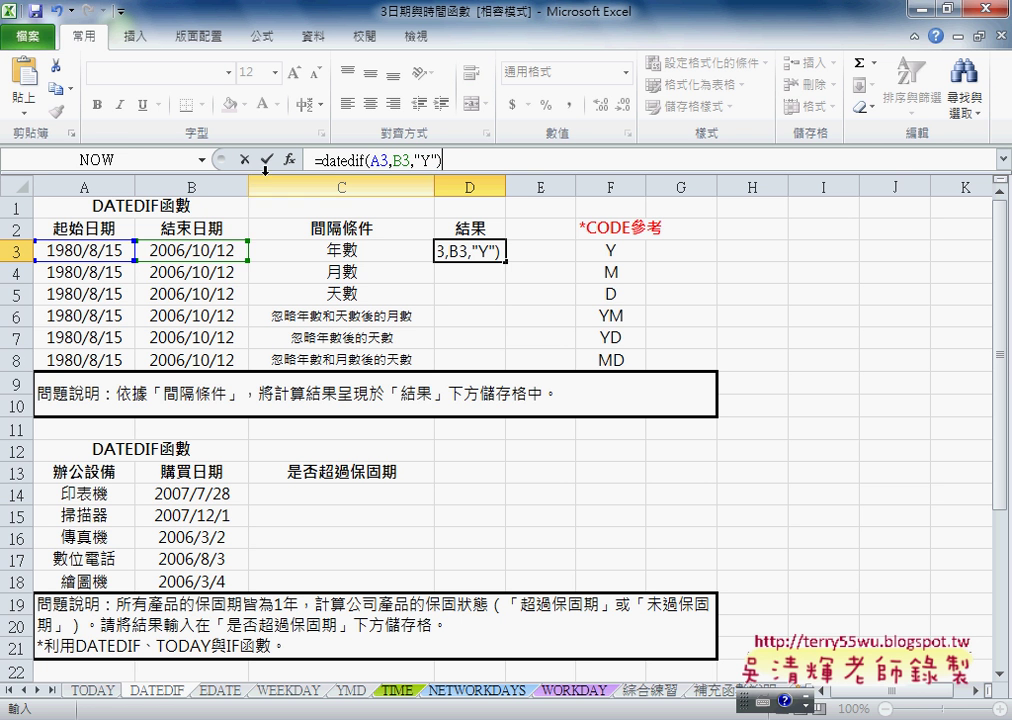
{"action": "left_click", "coordinate": [266, 159]}
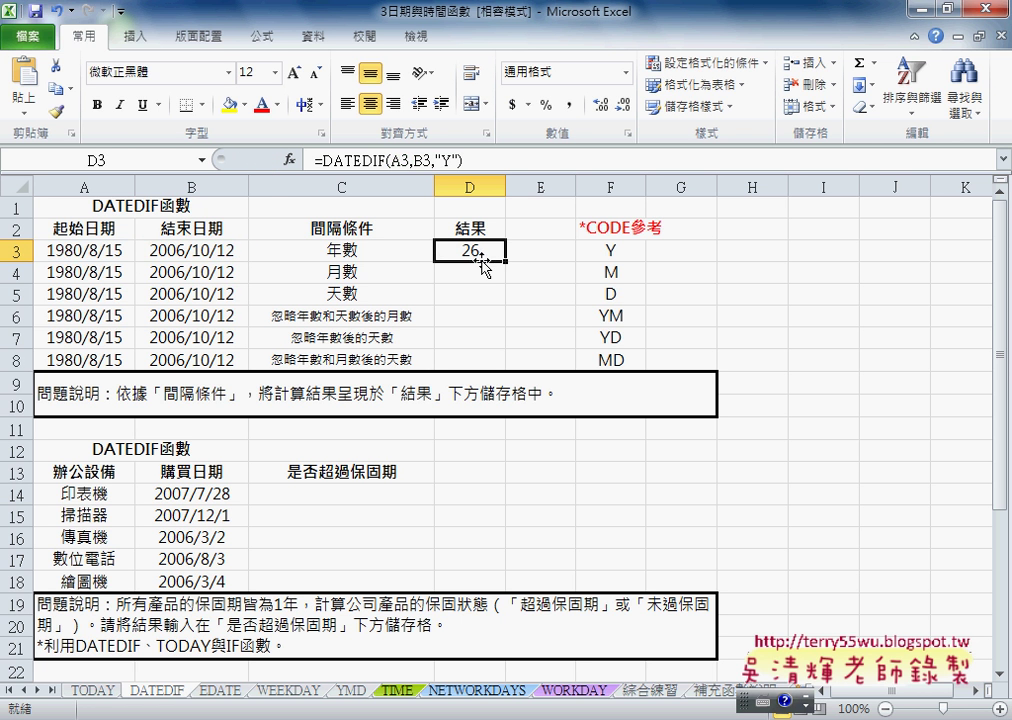
- Compare the dates in A3:B3, then start editing B3 by selecting its month 10
{"action": "left_click", "coordinate": [204, 254]}
{"action": "left_click_drag", "start_coordinate": [80, 250], "coordinate": [160, 250]}
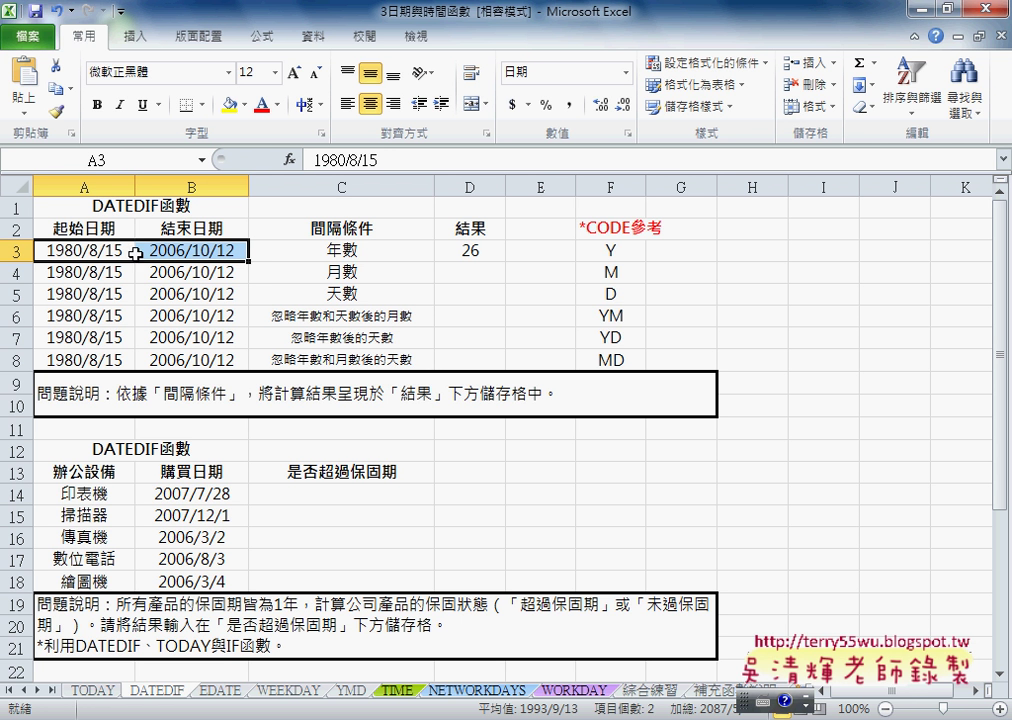
{"action": "left_click", "coordinate": [468, 252]}
{"action": "double_click", "coordinate": [204, 250]}
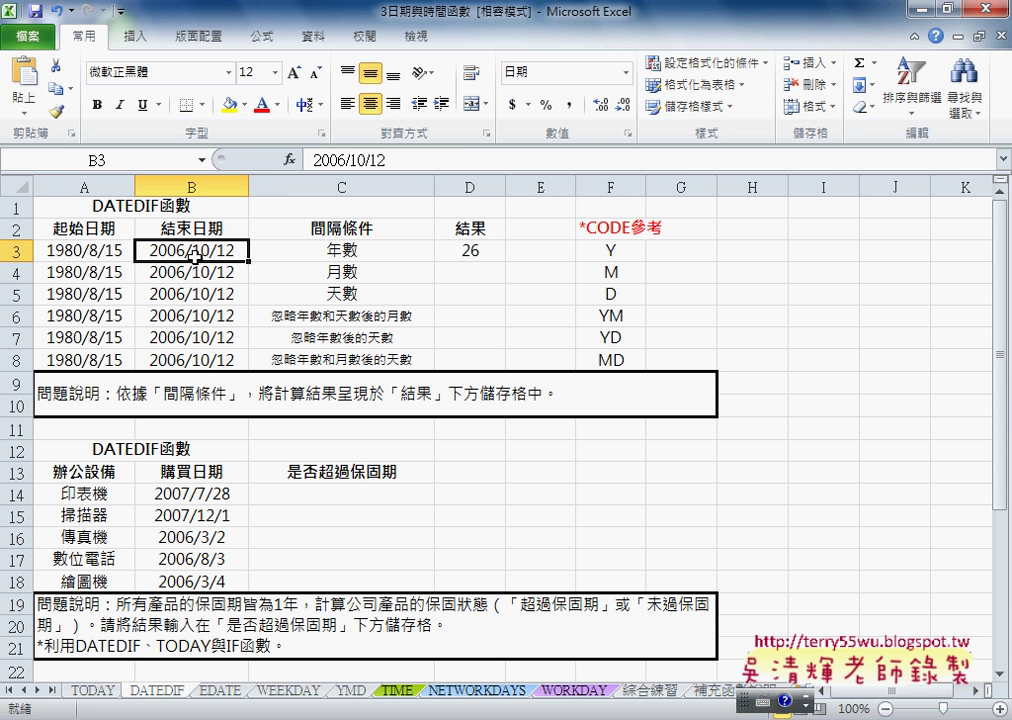
{"action": "left_click_drag", "start_coordinate": [199, 250], "coordinate": [211, 250]}
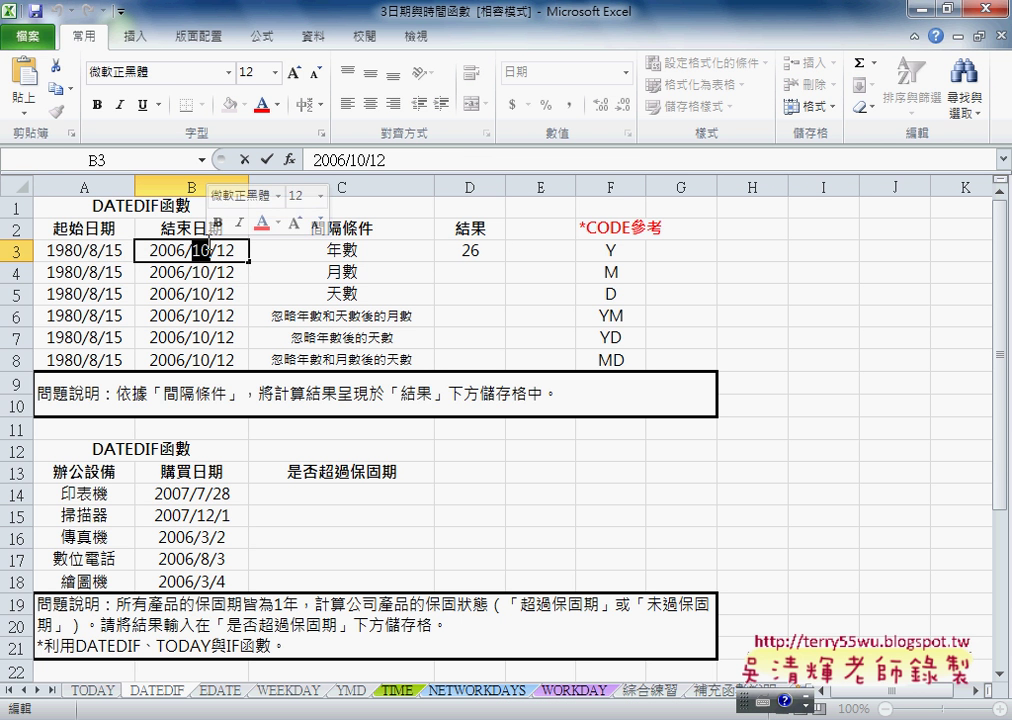
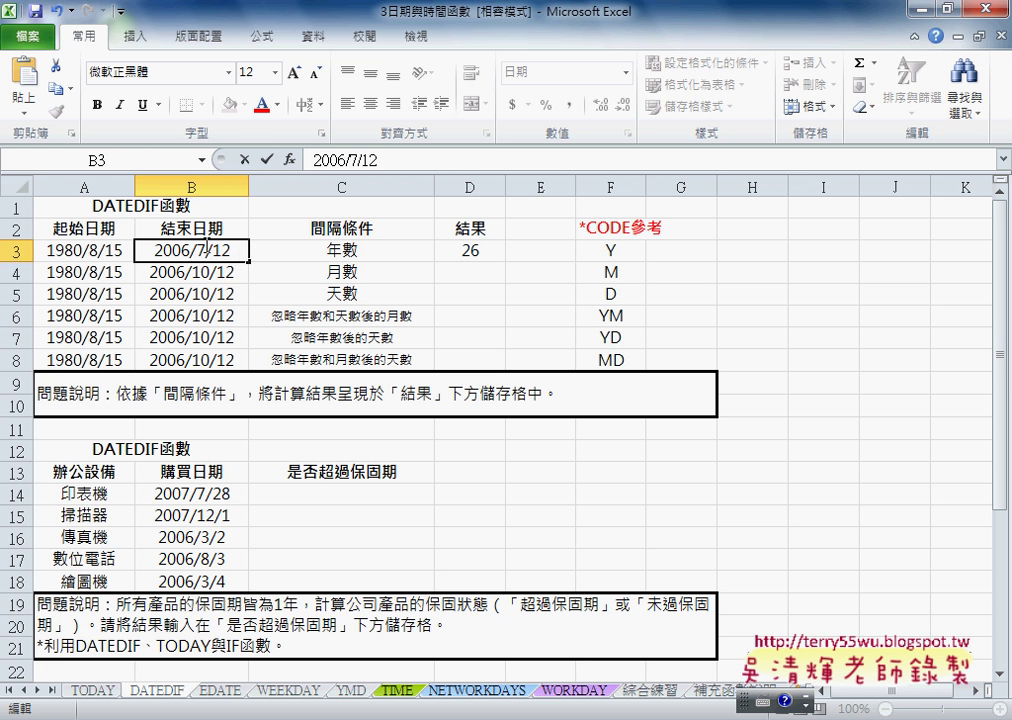
- Commit the 2006/7/12 end date in B3 and select D3 to see its 25-year result
{"action": "key", "text": "Return"}
{"action": "left_click", "coordinate": [480, 251]}
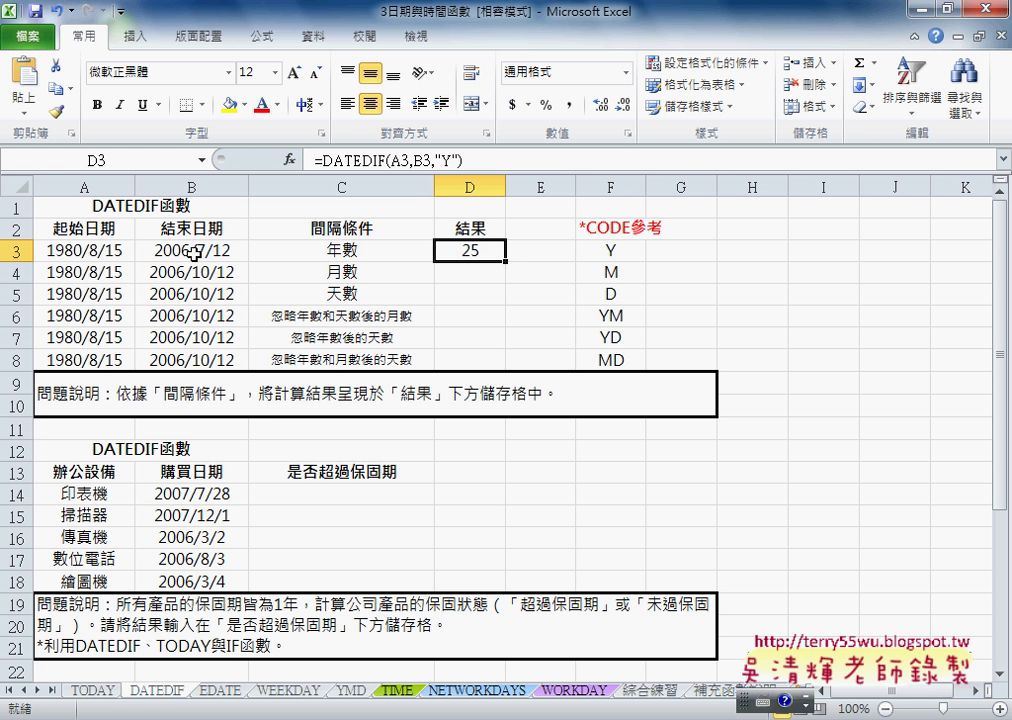
- Fill the year formula down to D8 and change D4's code to "M", giving 313 months
{"action": "left_click_drag", "start_coordinate": [505, 261], "coordinate": [489, 366]}
{"action": "left_click", "coordinate": [477, 273]}
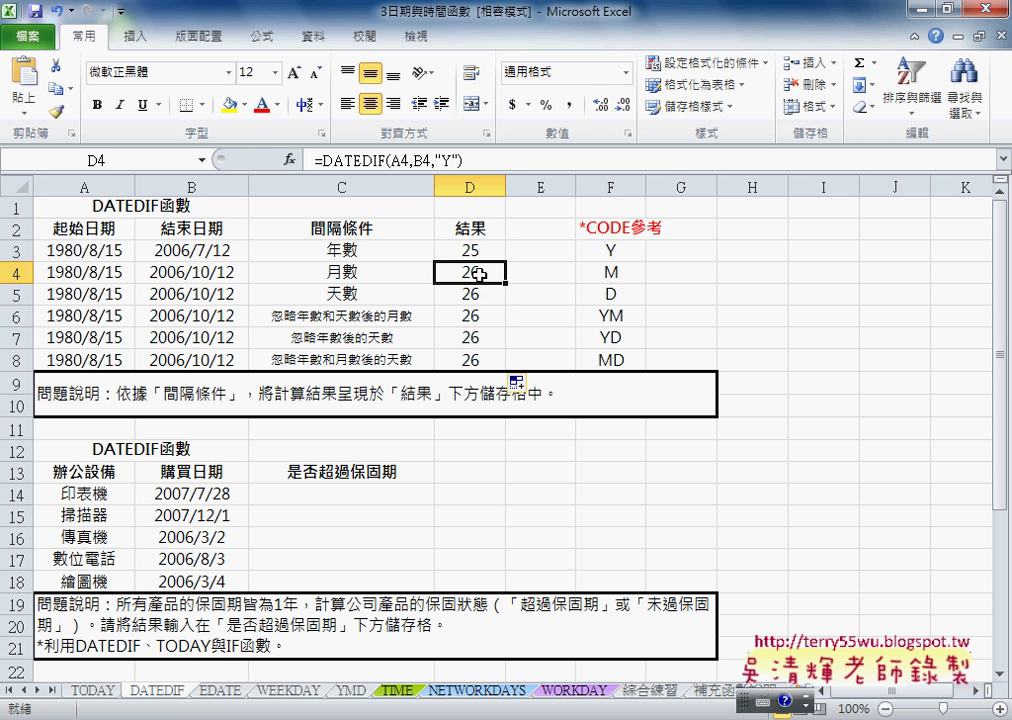
{"action": "left_click", "coordinate": [447, 161]}
{"action": "double_click", "coordinate": [447, 161]}
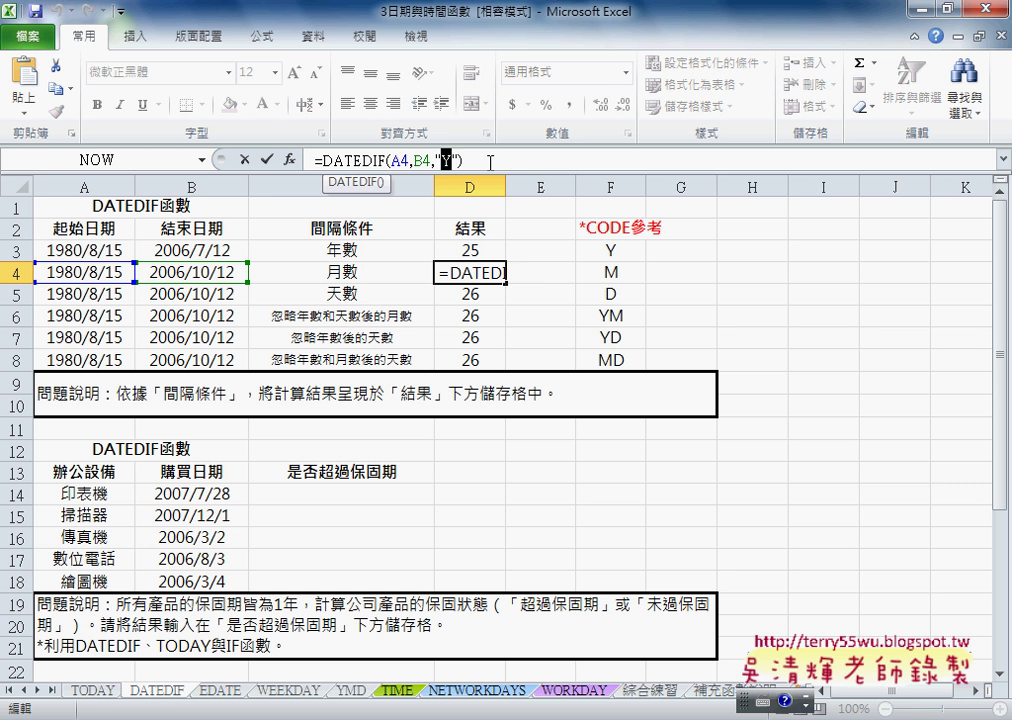
{"action": "type", "text": "M"}
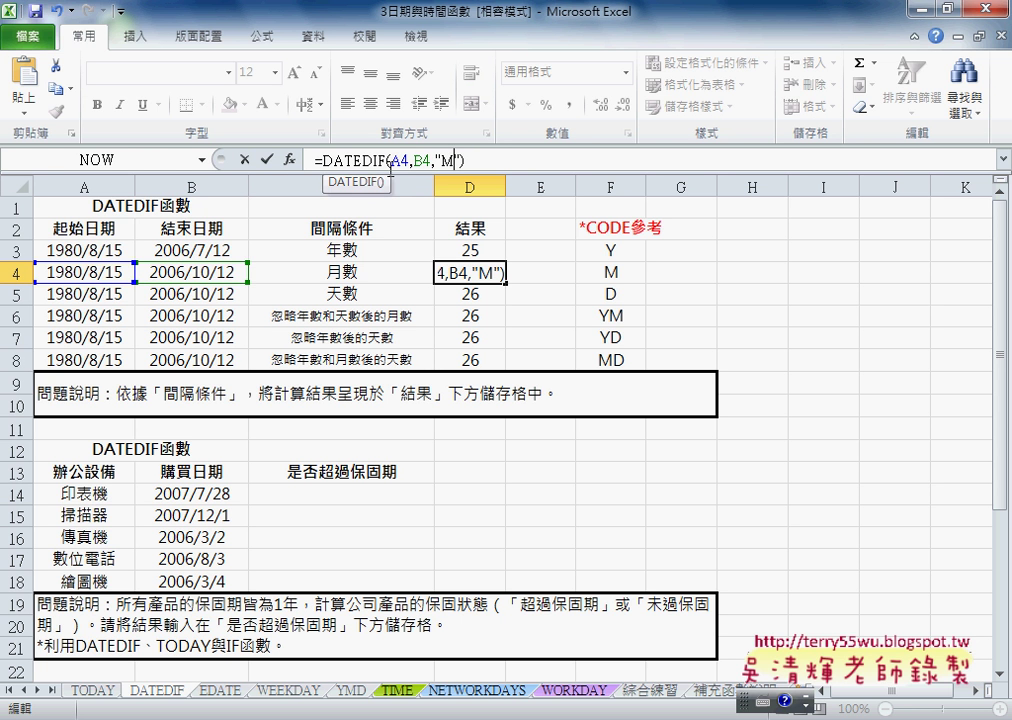
{"action": "left_click", "coordinate": [266, 159]}
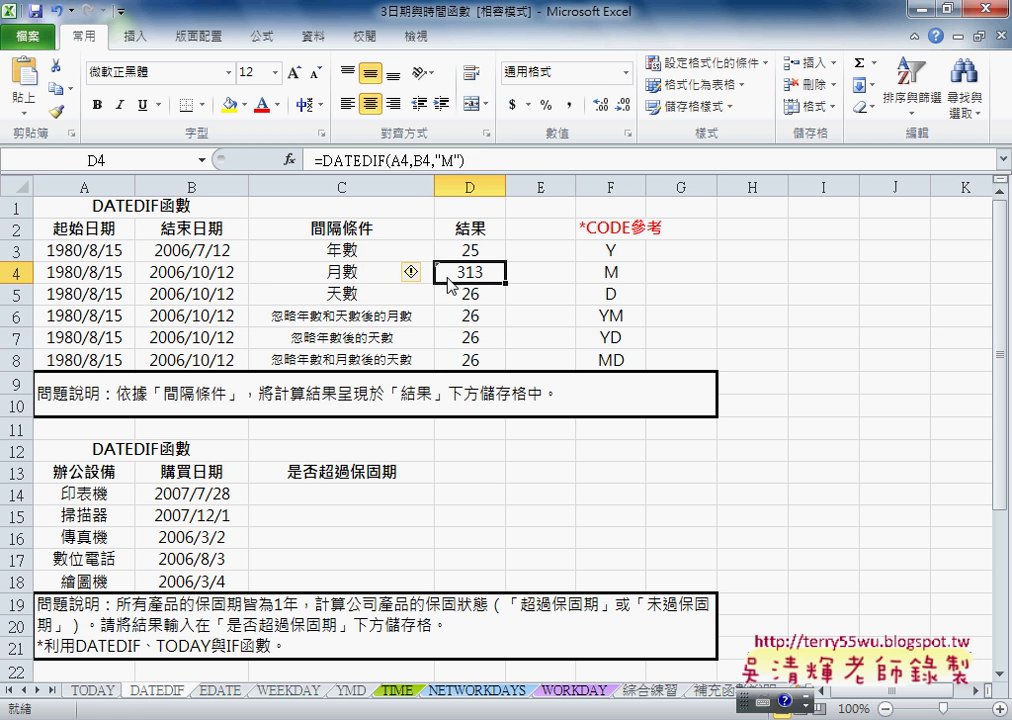
{"action": "left_click", "coordinate": [226, 279]}
- Change B4's end date from 2006/10/12 to 2006/10/15 and confirm D4 shows 314 months
{"action": "double_click", "coordinate": [226, 276]}
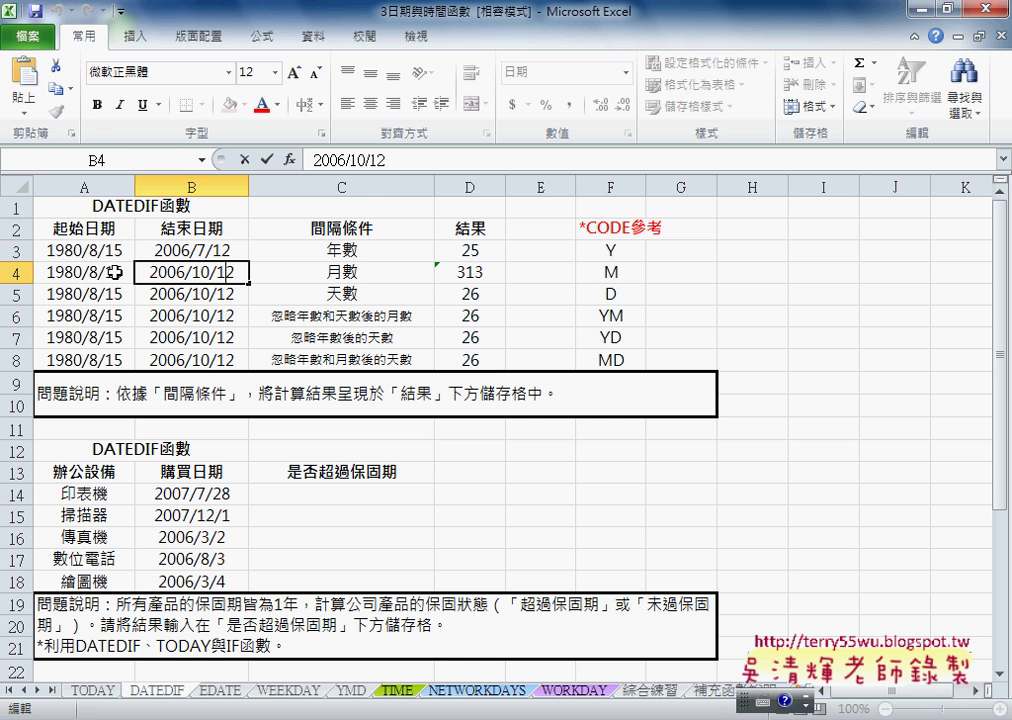
{"action": "key", "text": "BackSpace"}
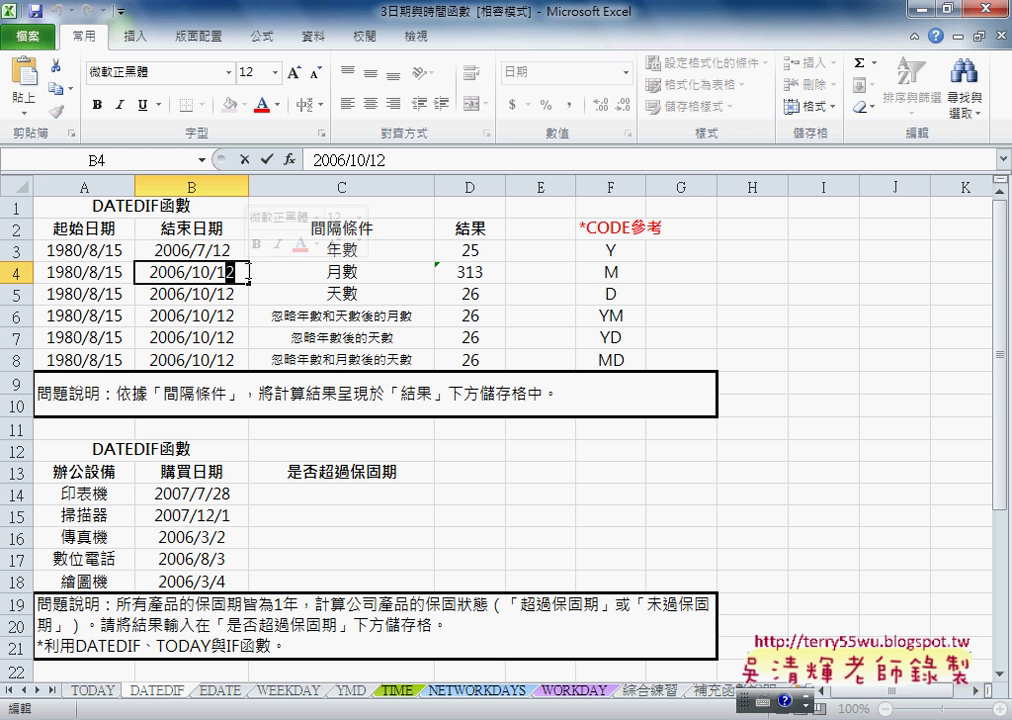
{"action": "type", "text": "5"}
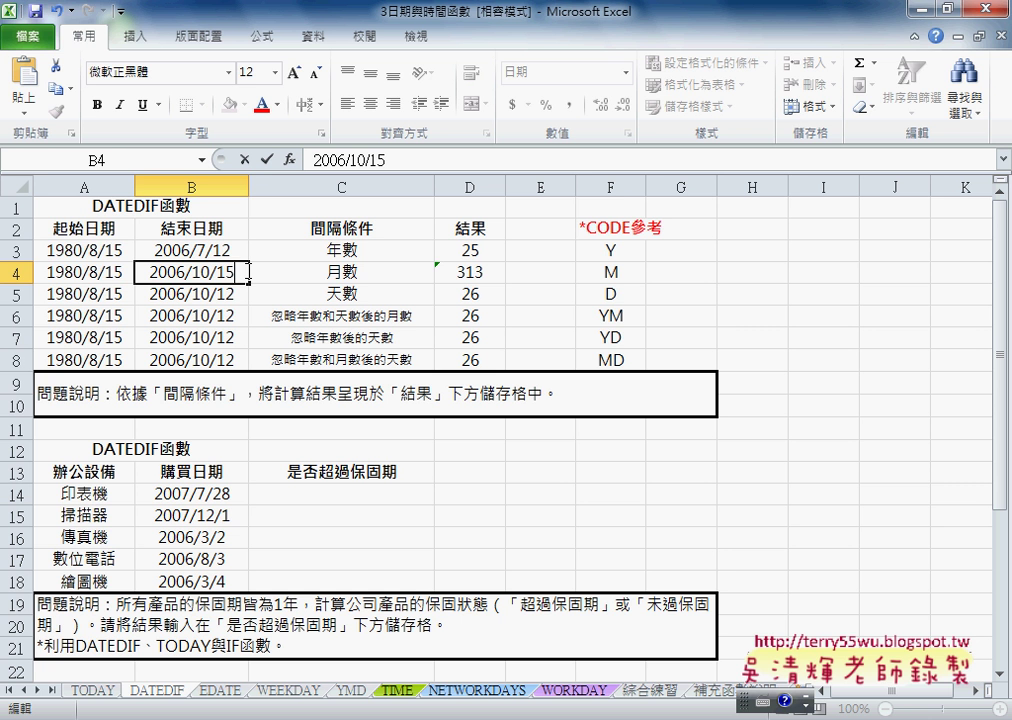
{"action": "key", "text": "Return"}
{"action": "left_click", "coordinate": [491, 277]}
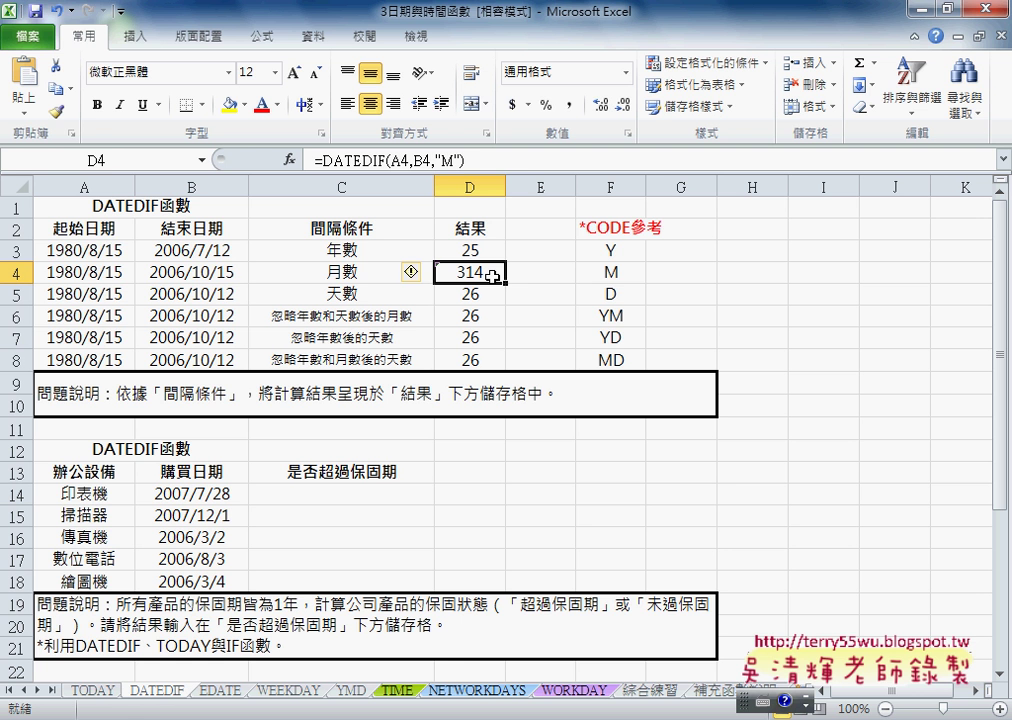
{"action": "left_click", "coordinate": [630, 276]}
{"action": "left_click", "coordinate": [498, 272]}
- Switch D5's DATEDIF code from "Y" to "D" so it returns 9554 days
{"action": "left_click", "coordinate": [483, 296]}
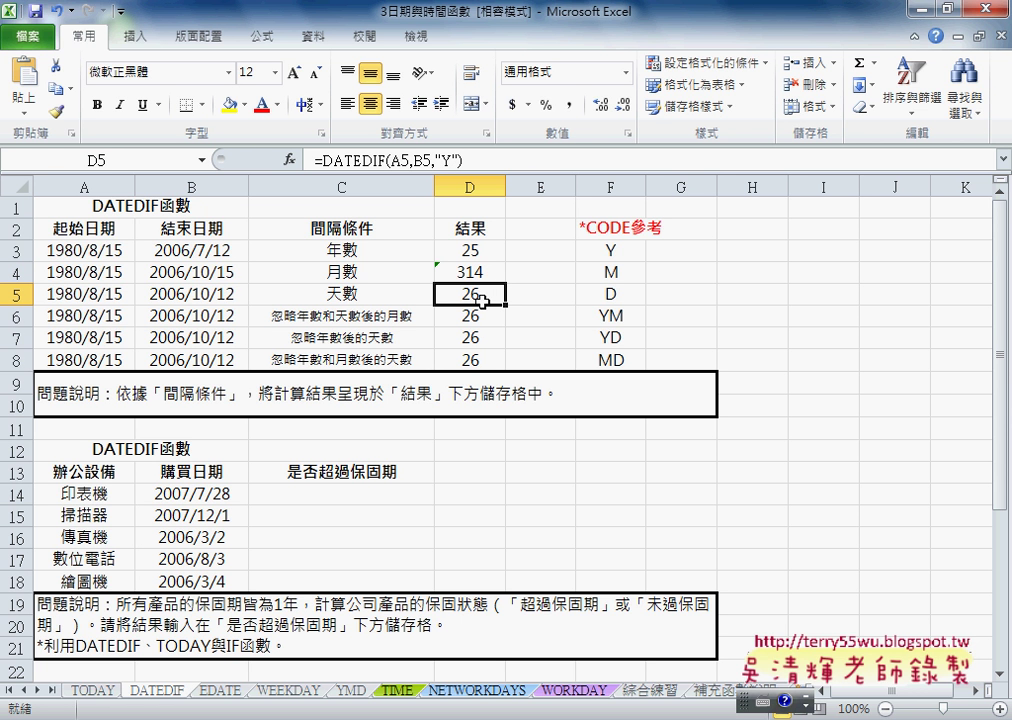
{"action": "double_click", "coordinate": [447, 160]}
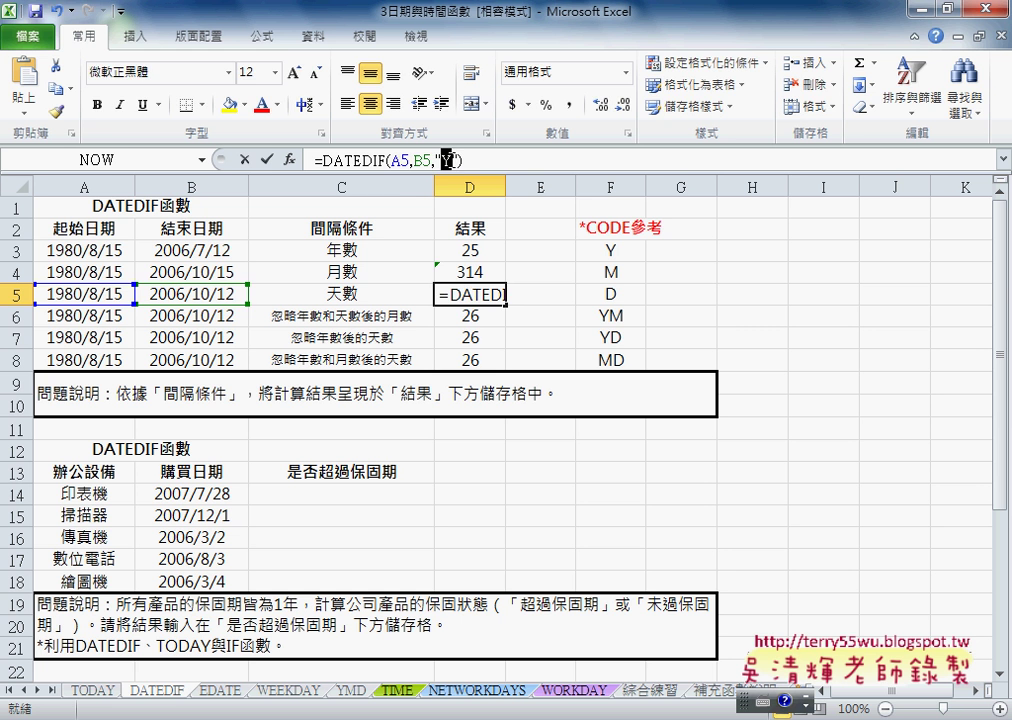
{"action": "type", "text": "D"}
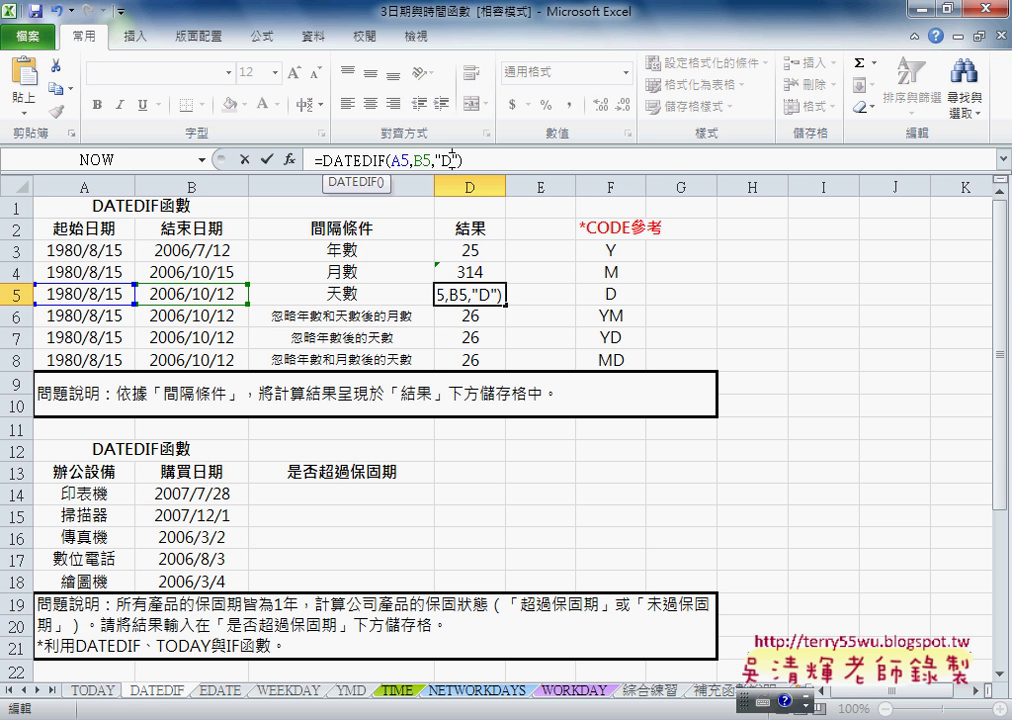
{"action": "key", "text": "Return"}
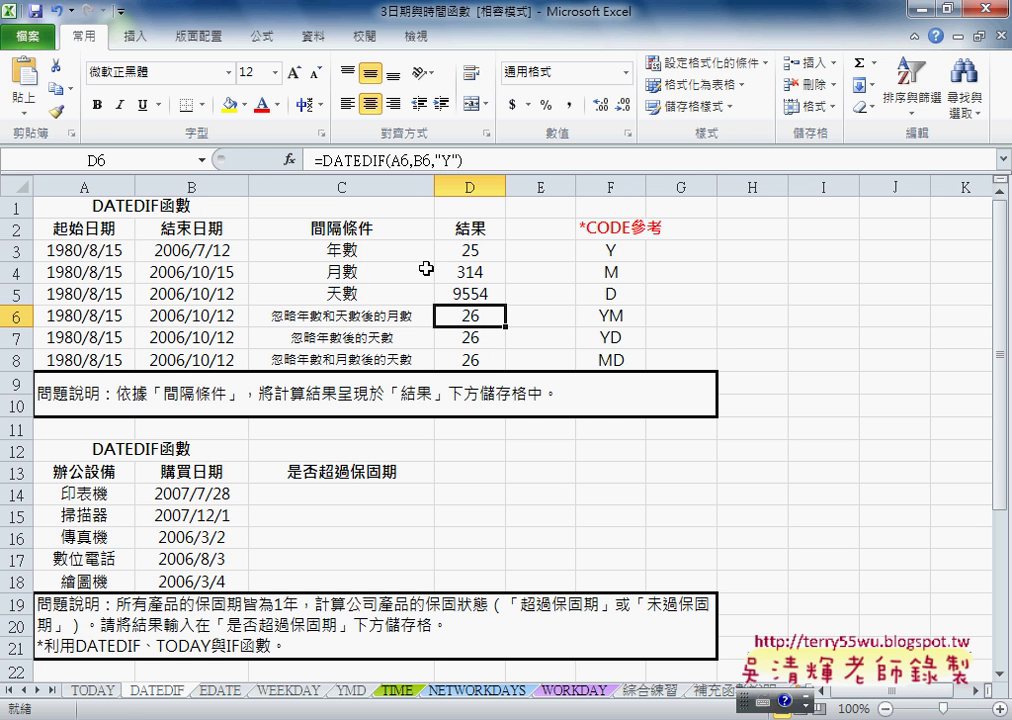
{"action": "left_click", "coordinate": [470, 297]}
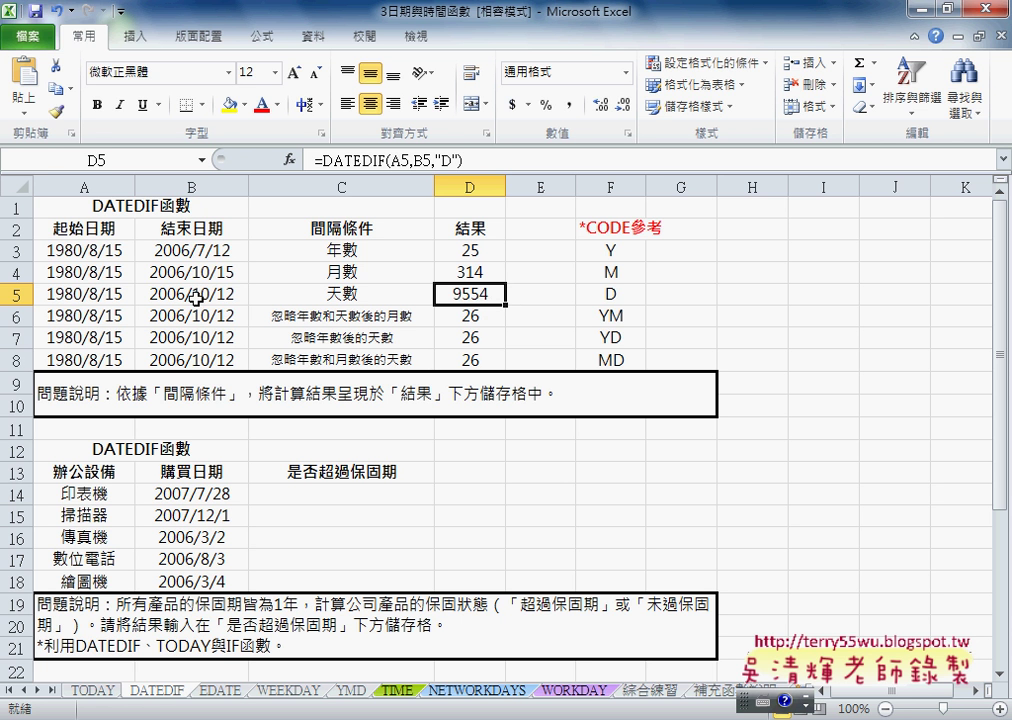
{"action": "left_click_drag", "start_coordinate": [316, 160], "coordinate": [514, 156]}
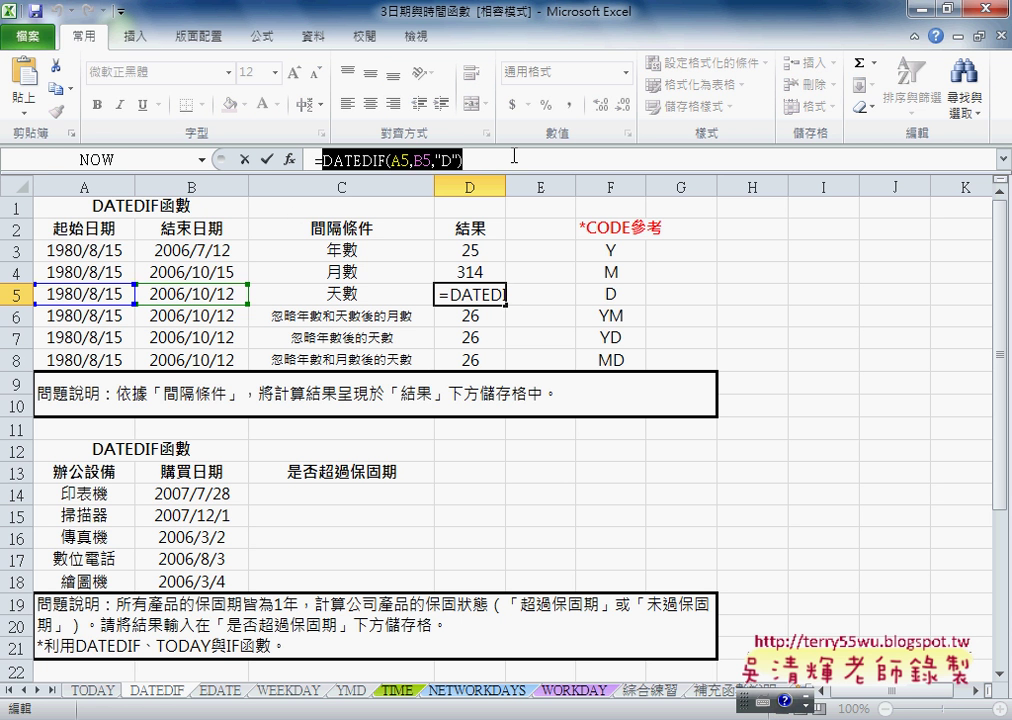
{"action": "type", "text": "="}
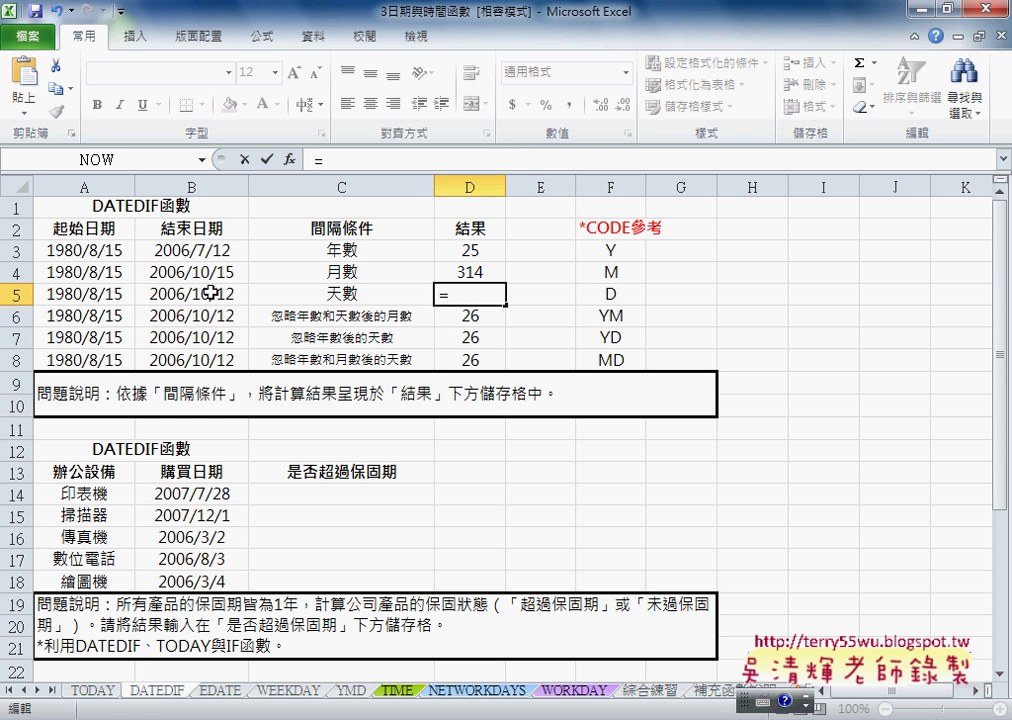
{"action": "left_click", "coordinate": [211, 292]}
{"action": "type", "text": "-"}
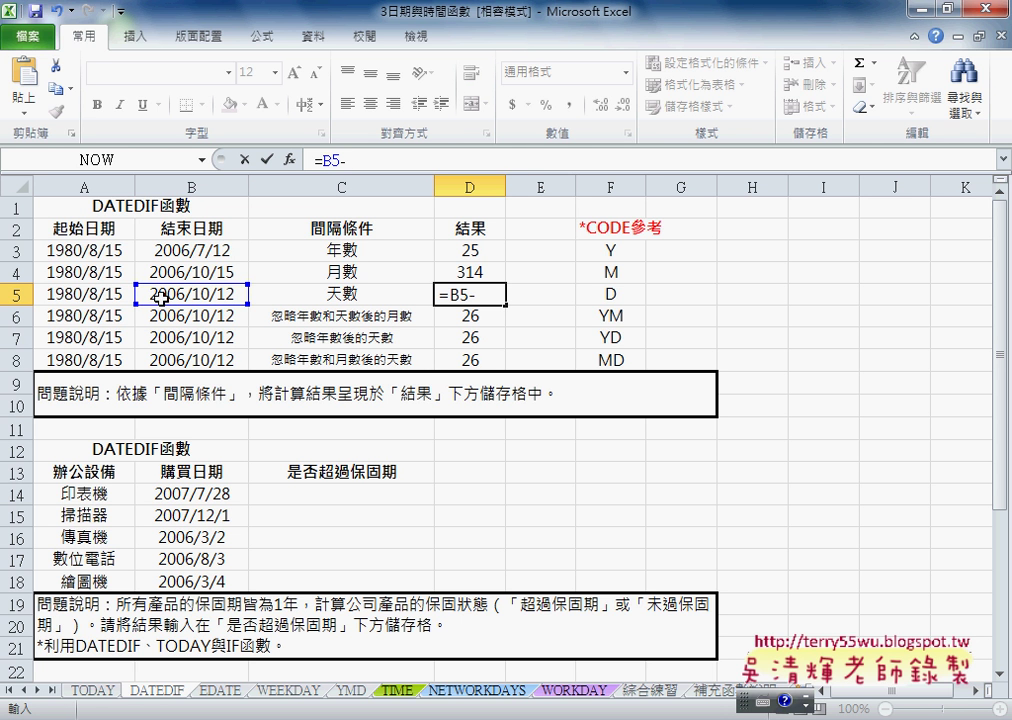
{"action": "left_click", "coordinate": [110, 294]}
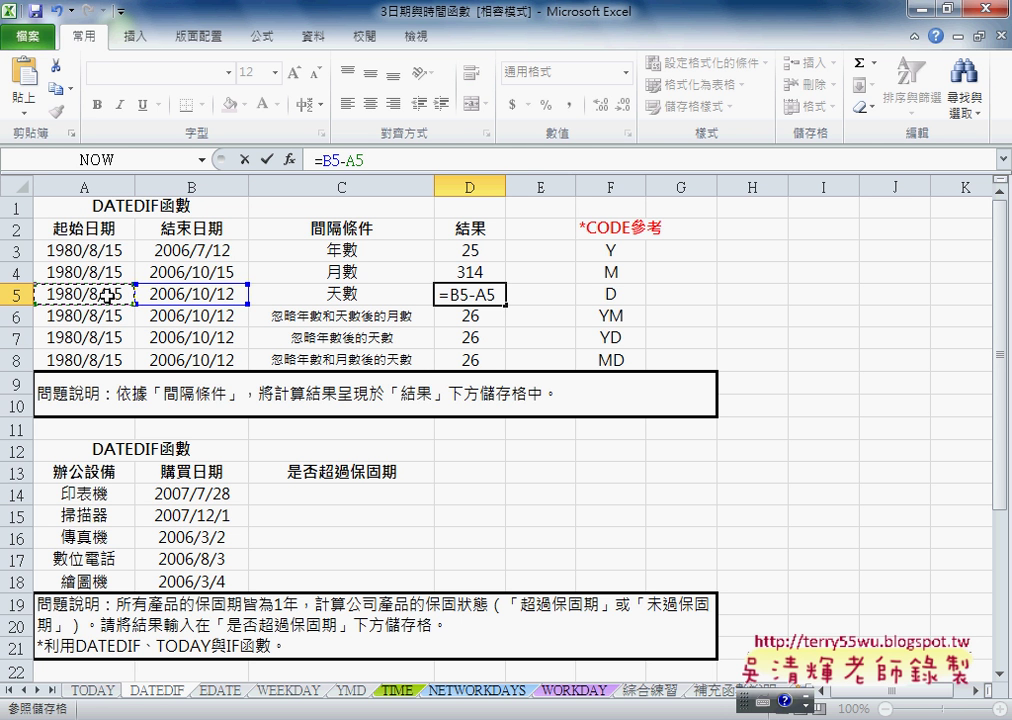
{"action": "left_click", "coordinate": [267, 160]}
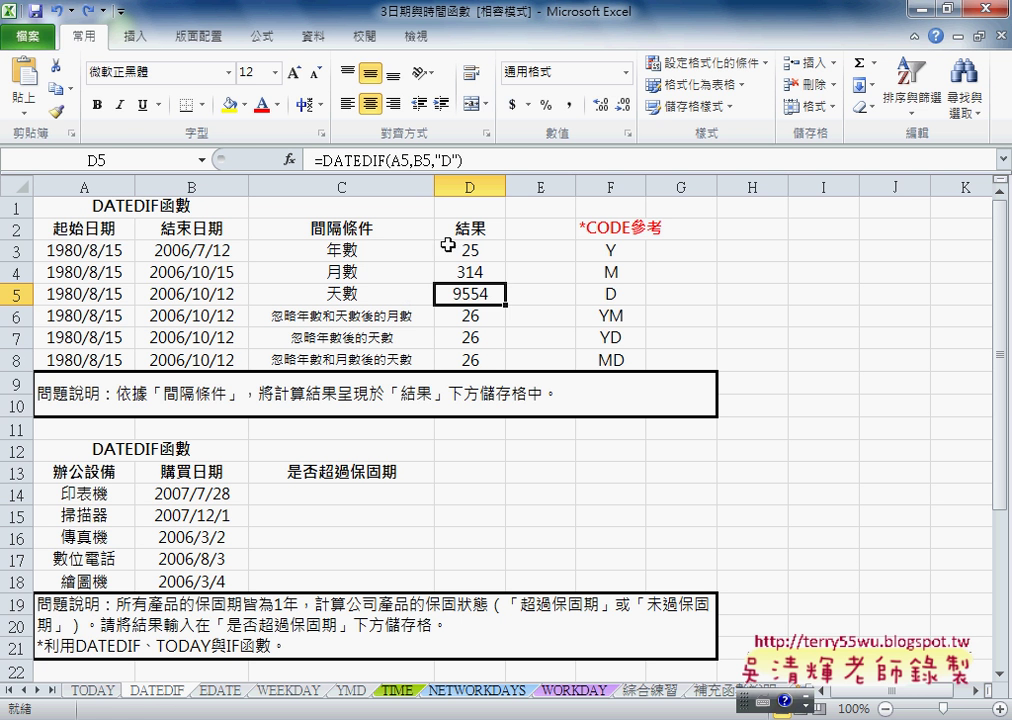
{"action": "left_click", "coordinate": [330, 160]}
{"action": "left_click", "coordinate": [267, 160]}
- Copy the A5:B5 dates and ready a Paste Special of Values into H5
{"action": "left_click_drag", "start_coordinate": [125, 293], "coordinate": [182, 293]}
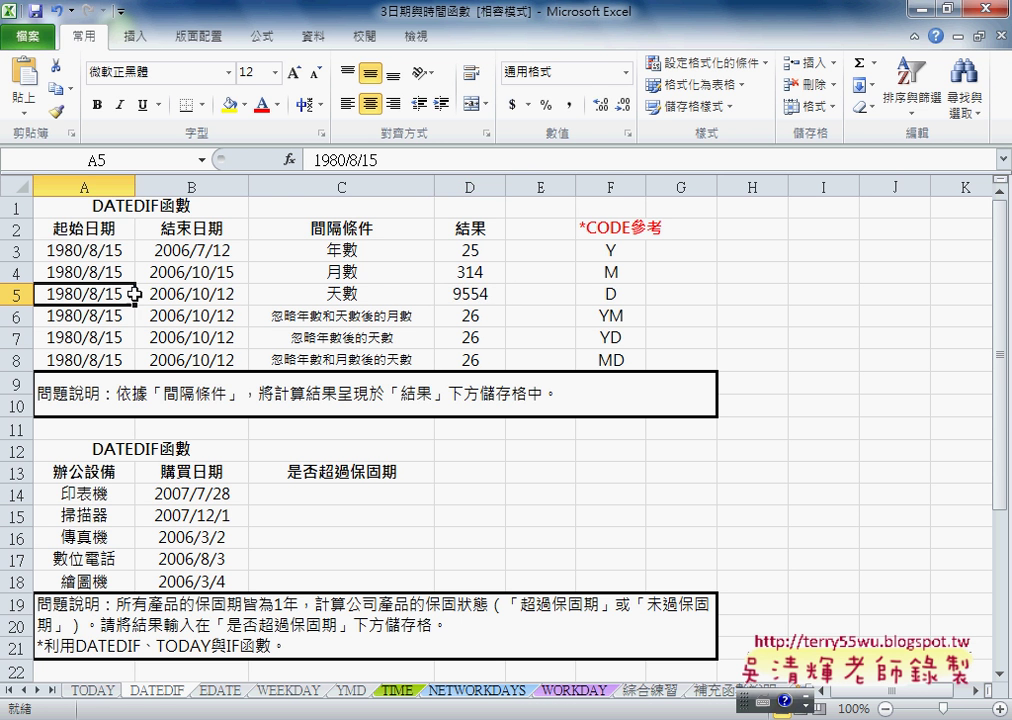
{"action": "key", "text": "ctrl+c"}
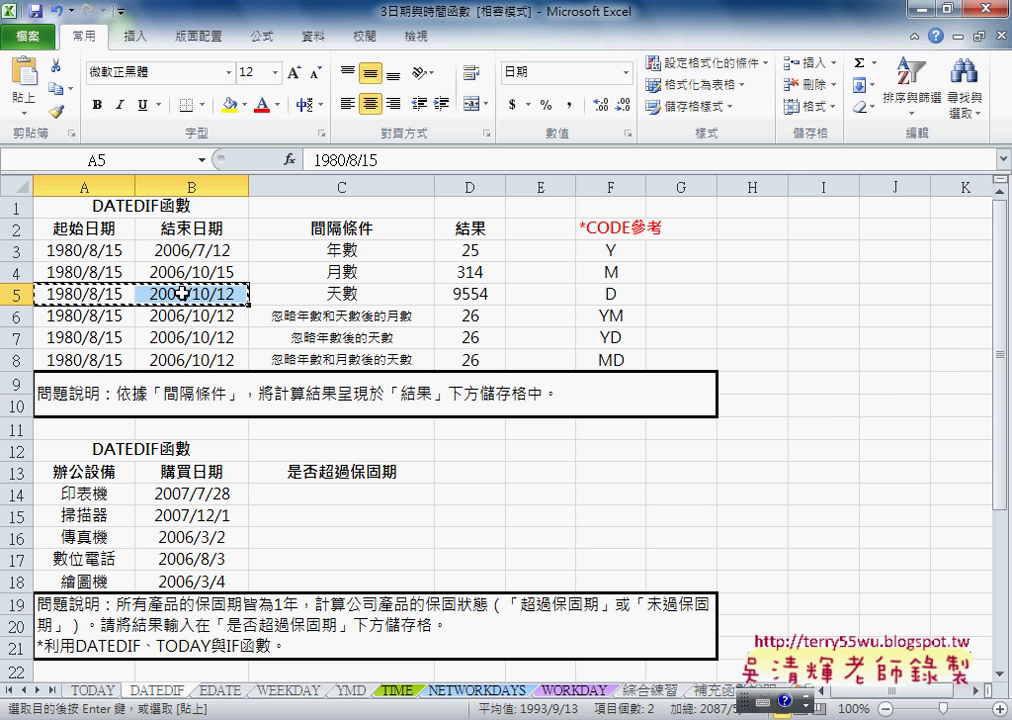
{"action": "left_click", "coordinate": [750, 295]}
{"action": "right_click", "coordinate": [750, 295]}
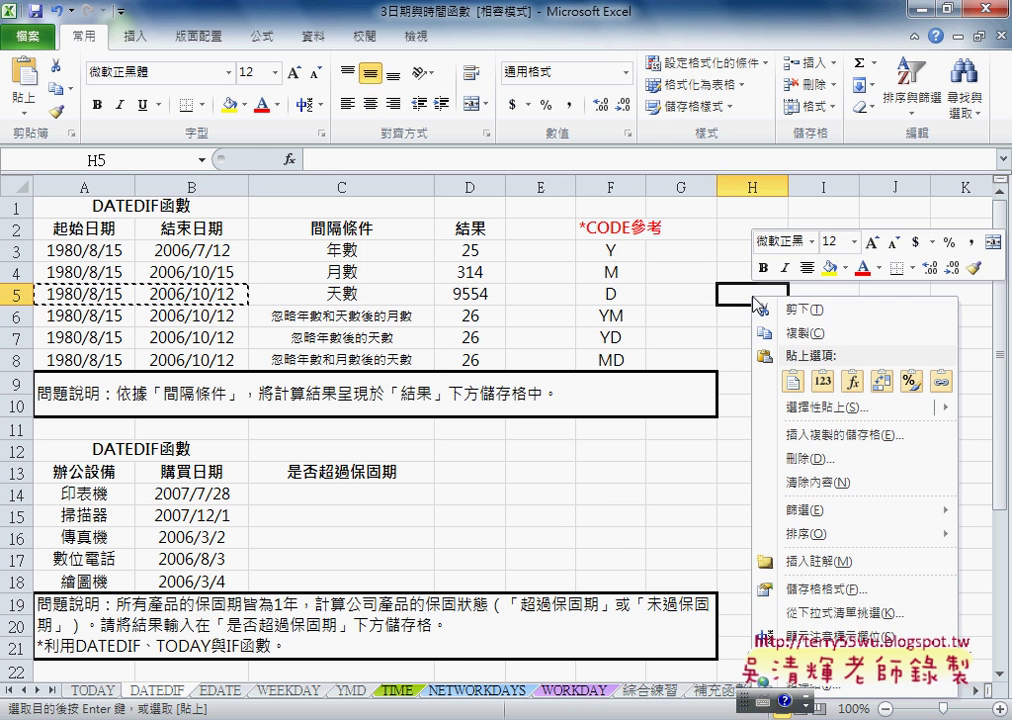
{"action": "mouse_move", "coordinate": [850, 407]}
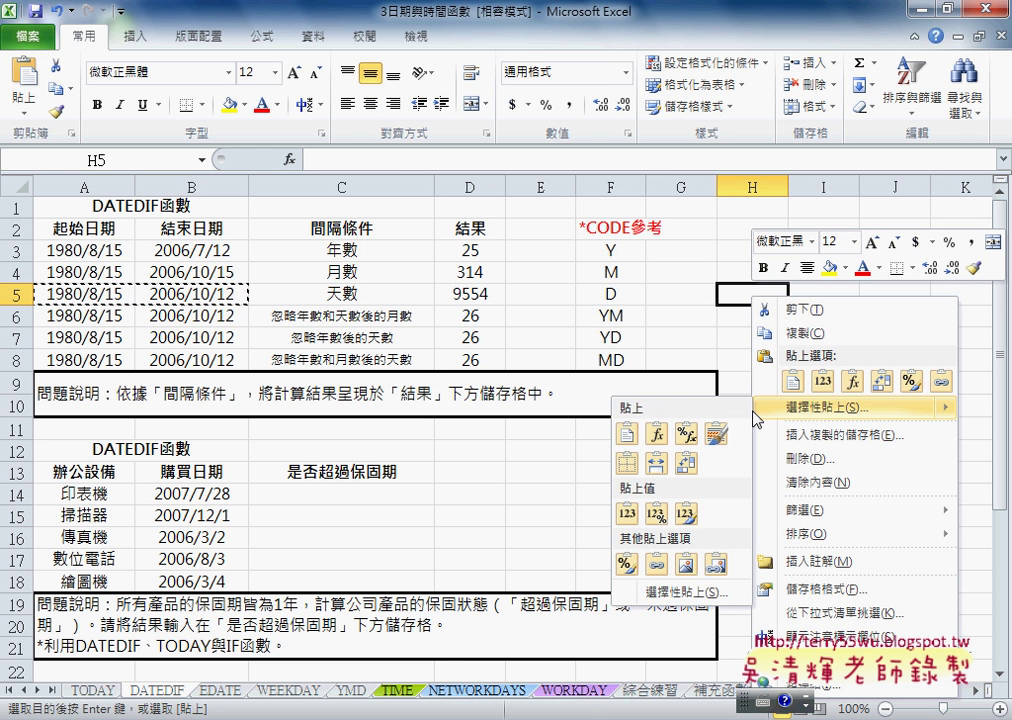
{"action": "left_click", "coordinate": [686, 592]}
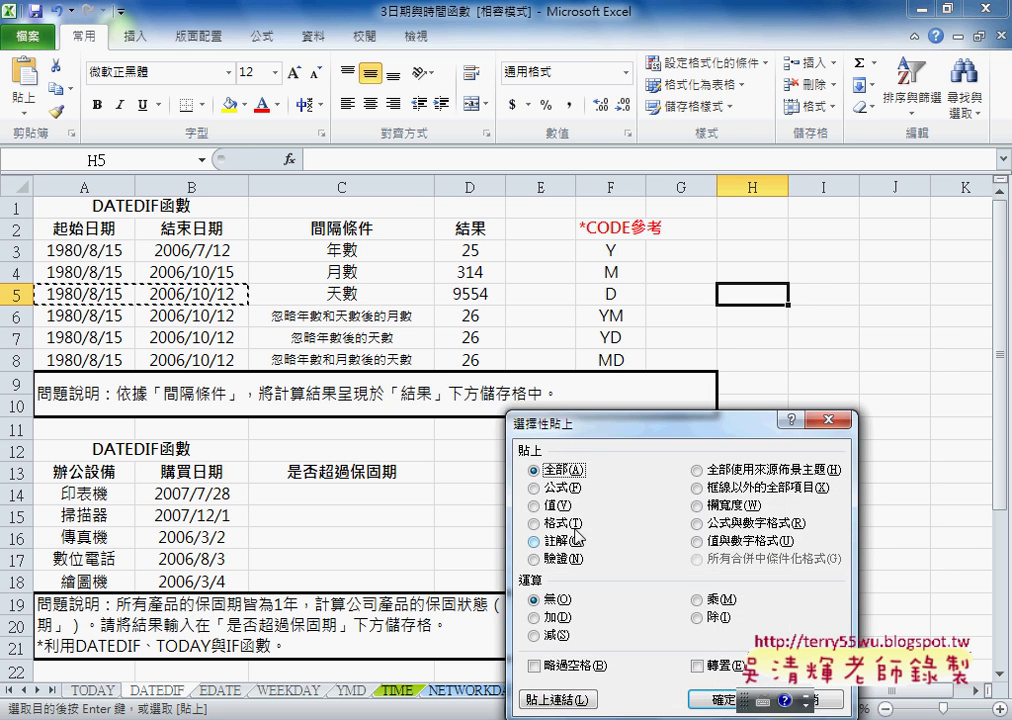
{"action": "left_click", "coordinate": [551, 505]}
{"action": "left_click_drag", "start_coordinate": [617, 434], "coordinate": [440, 348]}
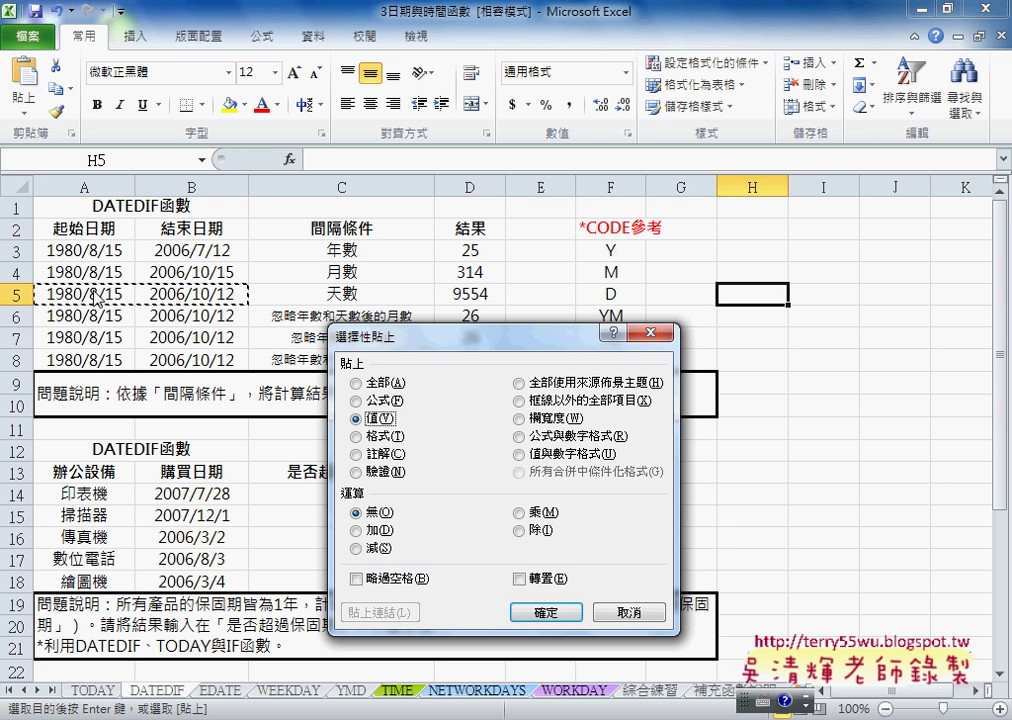
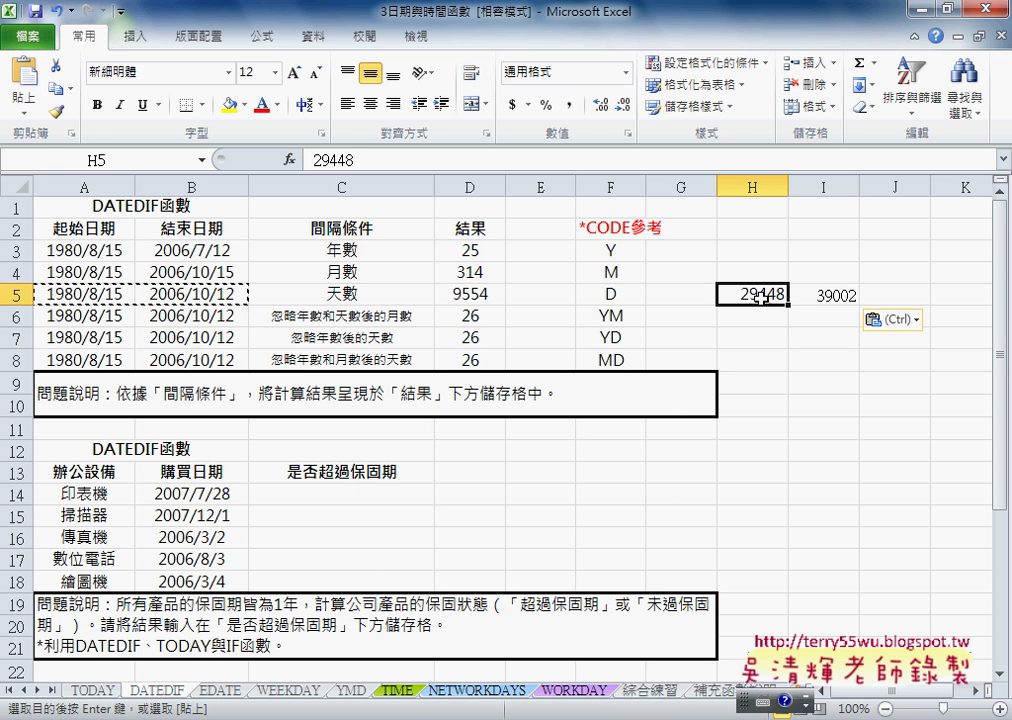
- Check serial 39002 in I5, then circle the start-date serial 29448 in H5 in red
{"action": "left_click", "coordinate": [830, 294]}
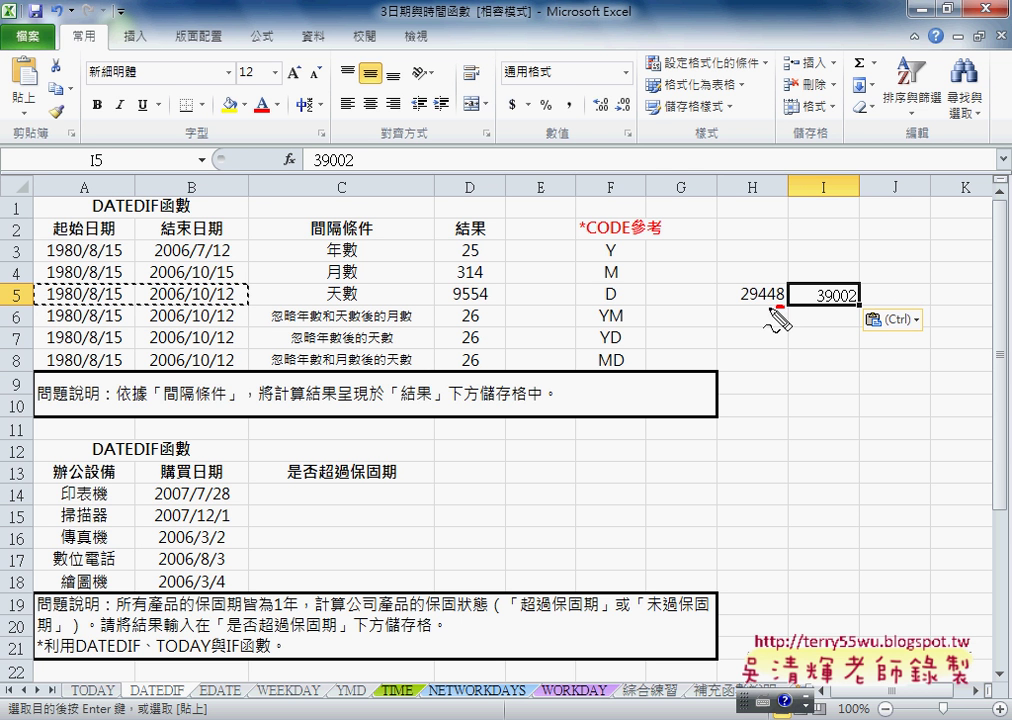
{"action": "left_click_drag", "start_coordinate": [775, 308], "coordinate": [786, 286]}
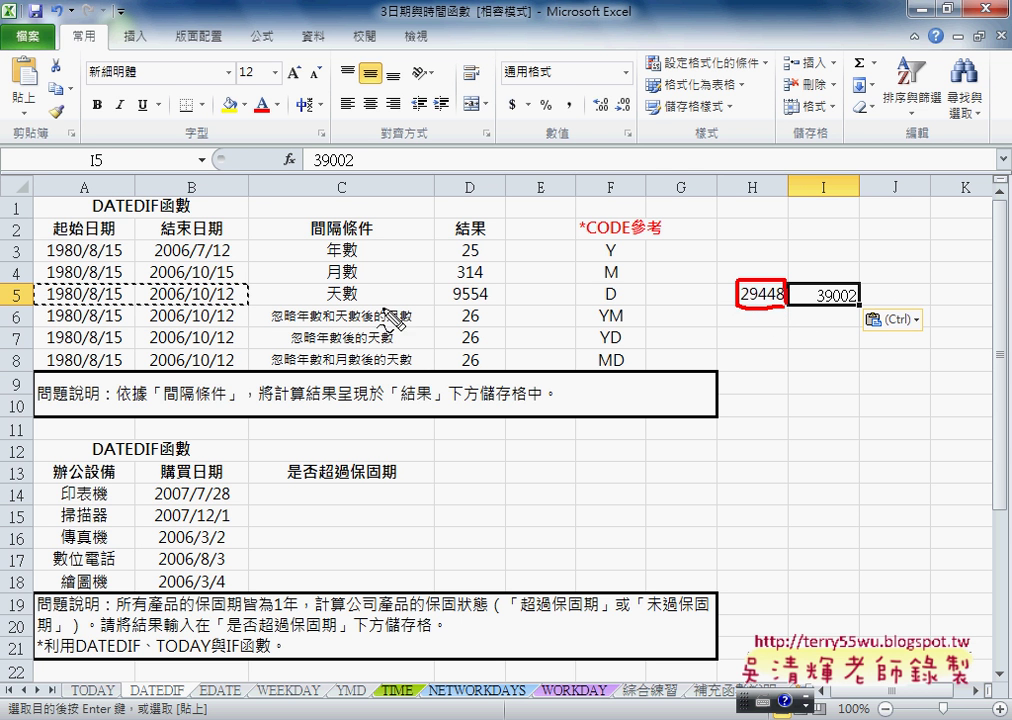
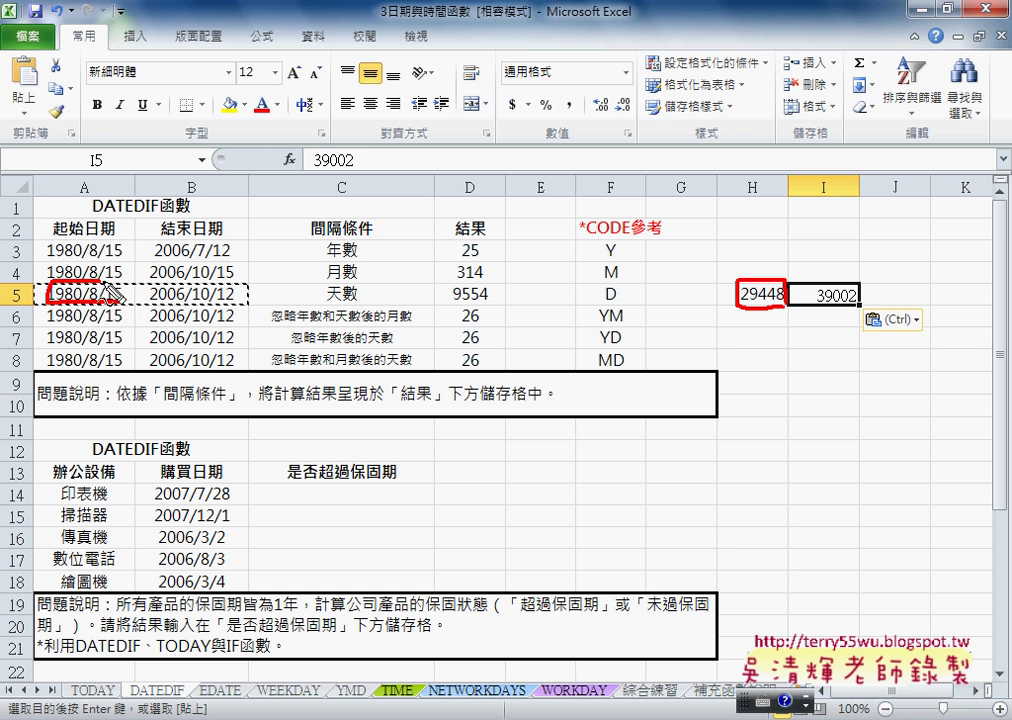
- Mark the start date 1980/8/15, serial 39002 and D result 9554, then clear the annotations
{"action": "left_click_drag", "start_coordinate": [110, 292], "coordinate": [122, 298]}
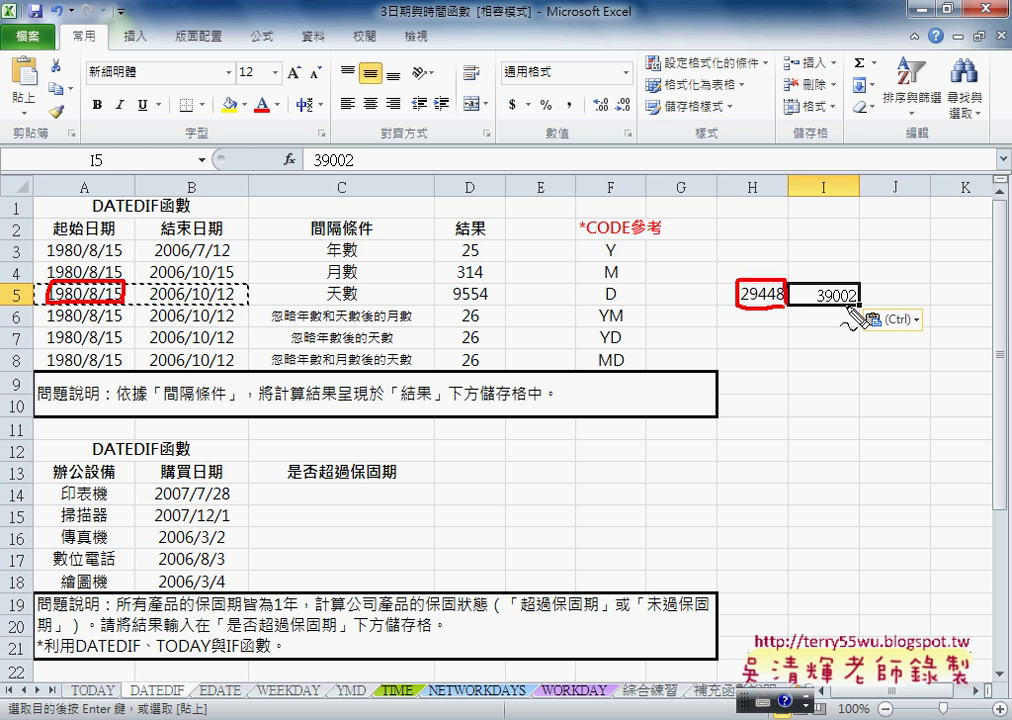
{"action": "left_click_drag", "start_coordinate": [856, 300], "coordinate": [846, 312]}
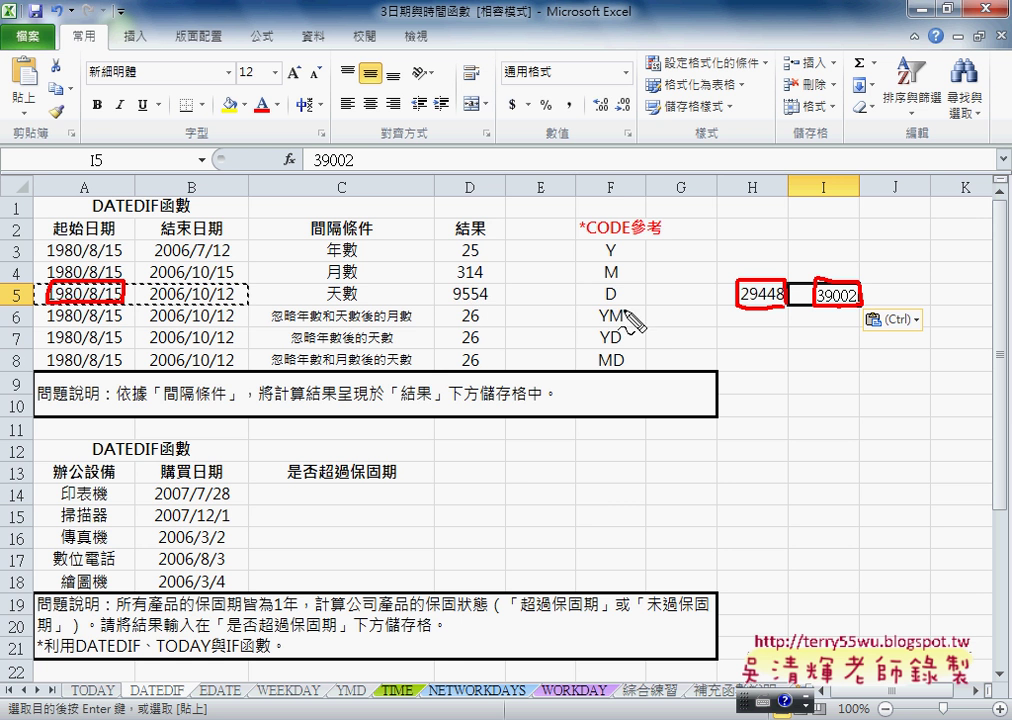
{"action": "left_click_drag", "start_coordinate": [637, 297], "coordinate": [412, 306]}
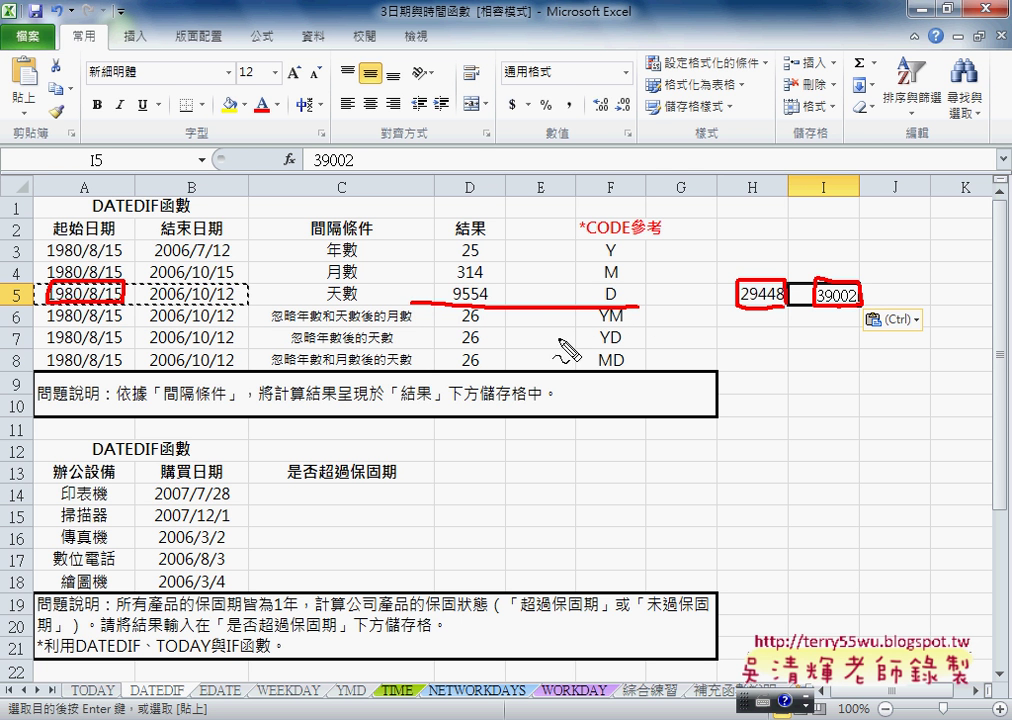
{"action": "key", "text": "Escape"}
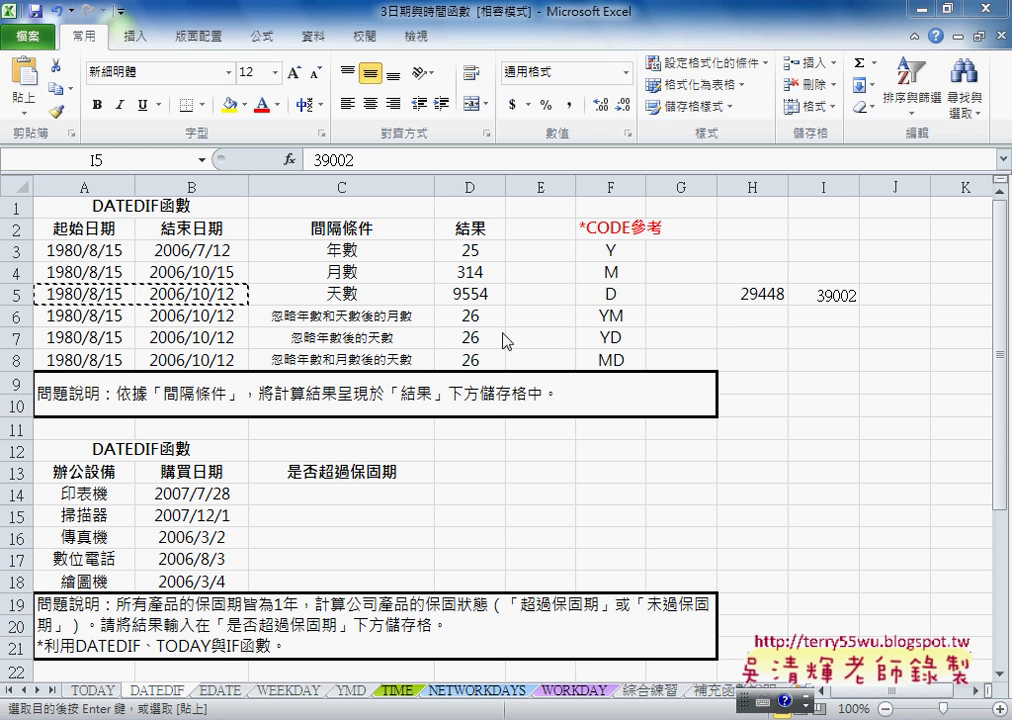
- Select the DATEDIF results in column D, then select C25 for the first employee's age
{"action": "left_click_drag", "start_coordinate": [470, 252], "coordinate": [478, 366]}
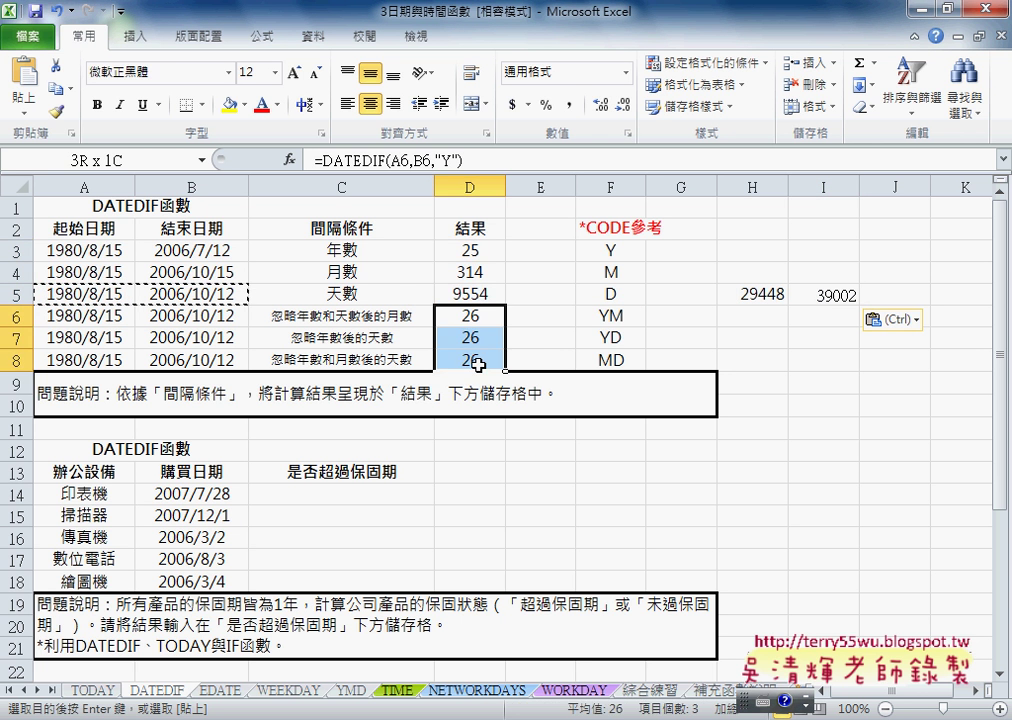
{"action": "scroll", "coordinate": [478, 366], "scroll_direction": "down", "scroll_amount": 3}
{"action": "scroll", "coordinate": [478, 366], "scroll_direction": "down", "scroll_amount": 1}
{"action": "left_click", "coordinate": [320, 492]}
{"action": "left_click", "coordinate": [320, 471]}
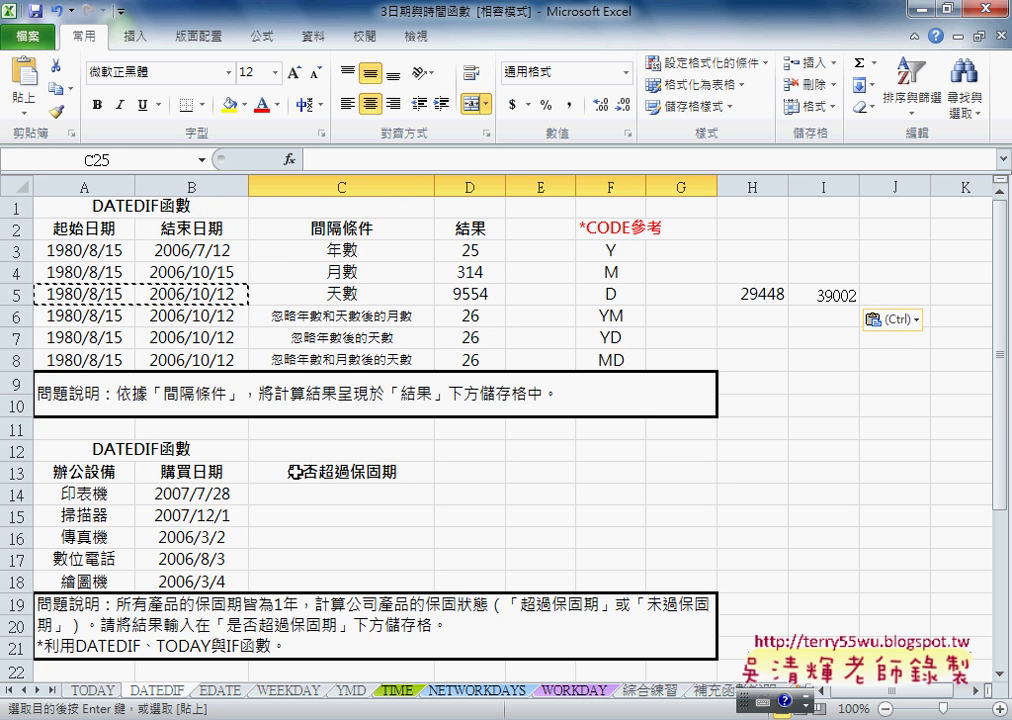
- Review the interval codes Y through MD, then return to cell C25 in the age table
{"action": "scroll", "coordinate": [230, 375], "scroll_direction": "up", "scroll_amount": 4}
{"action": "left_click_drag", "start_coordinate": [610, 250], "coordinate": [610, 358]}
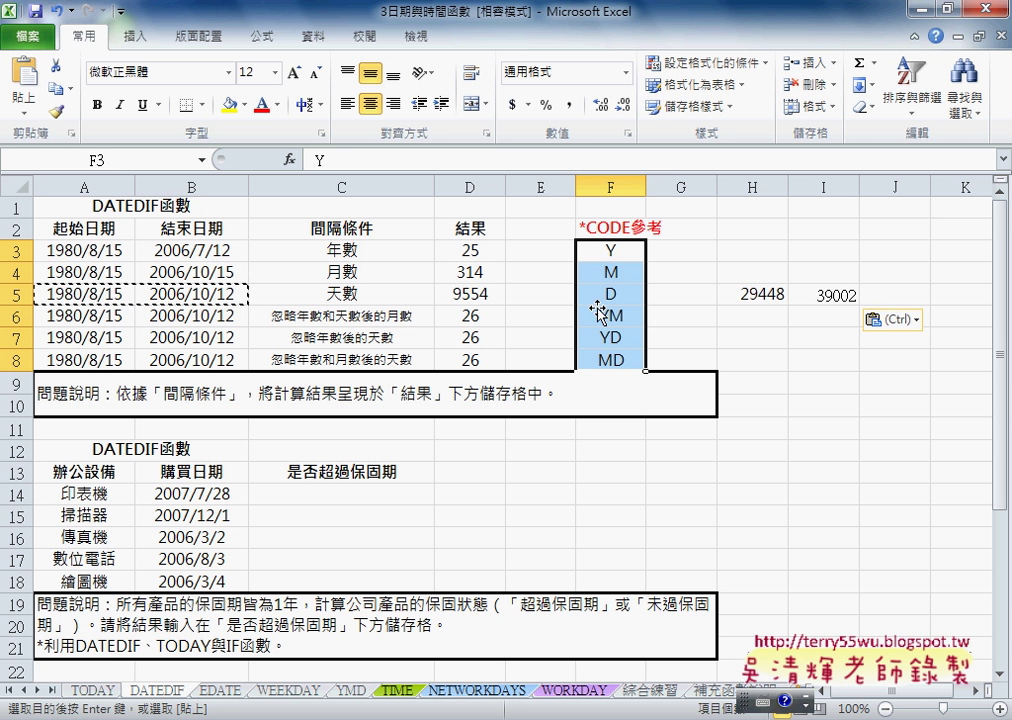
{"action": "scroll", "coordinate": [591, 311], "scroll_direction": "down", "scroll_amount": 3}
{"action": "scroll", "coordinate": [591, 311], "scroll_direction": "down", "scroll_amount": 1}
{"action": "left_click", "coordinate": [322, 470]}
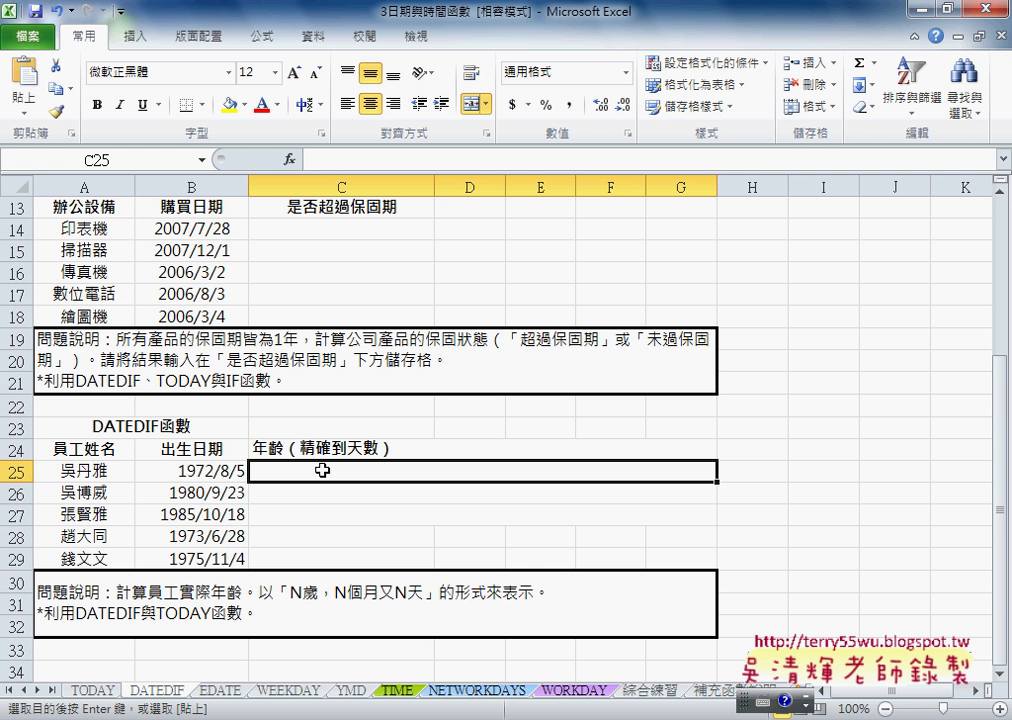